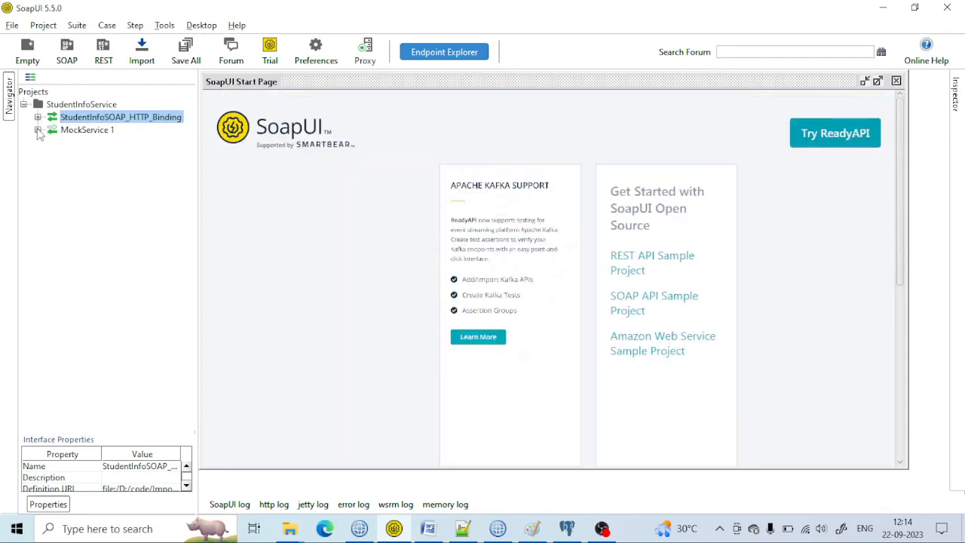
Step: Switch to IBM Integration Toolkit and copy the full location path of TransactionDetailsService.wsdl from its resource properties
left_click(24, 105)
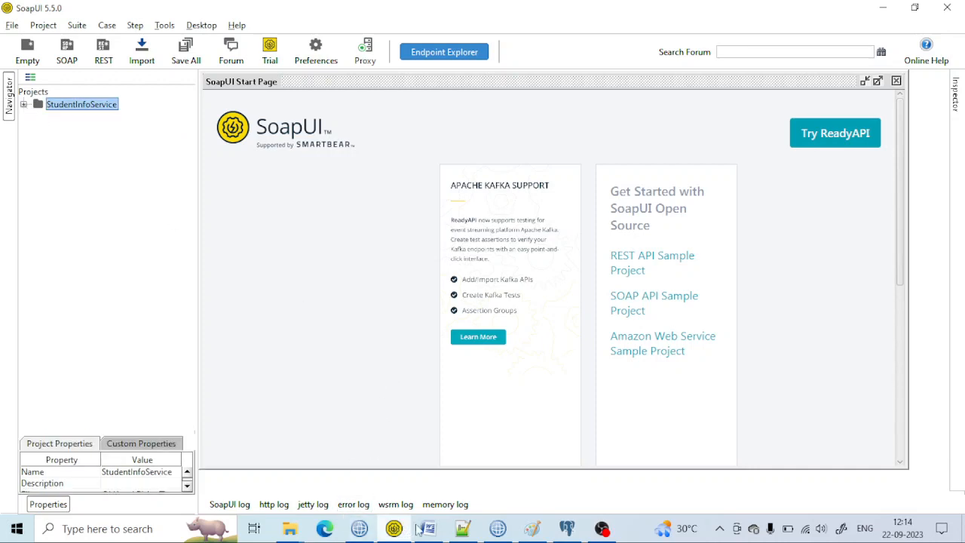
left_click(498, 529)
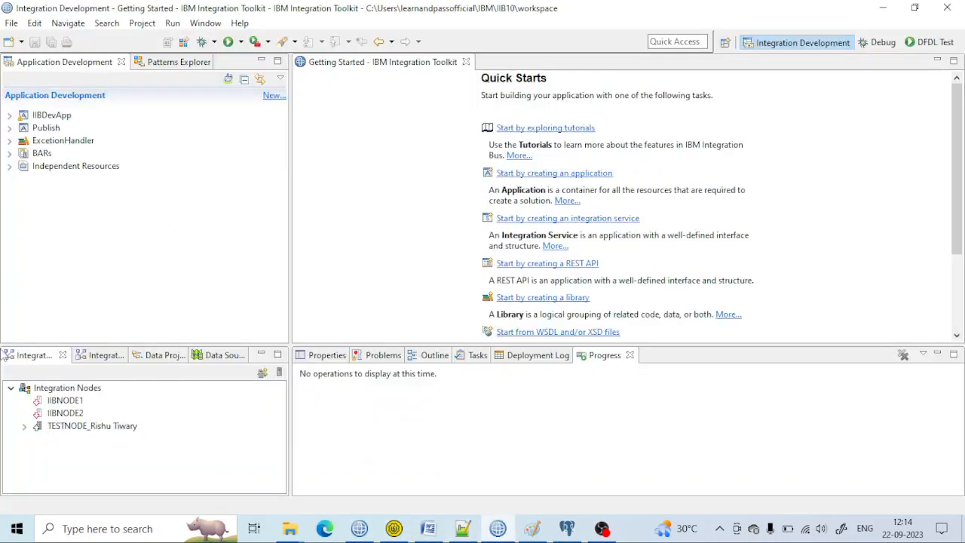
left_click(9, 167)
right_click(84, 321)
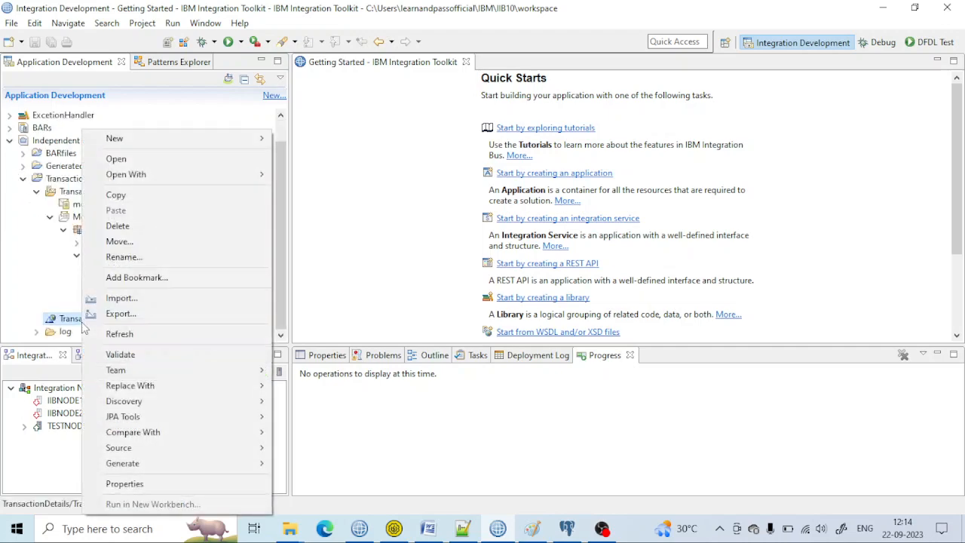
left_click(163, 484)
left_click_drag(404, 86, 515, 97)
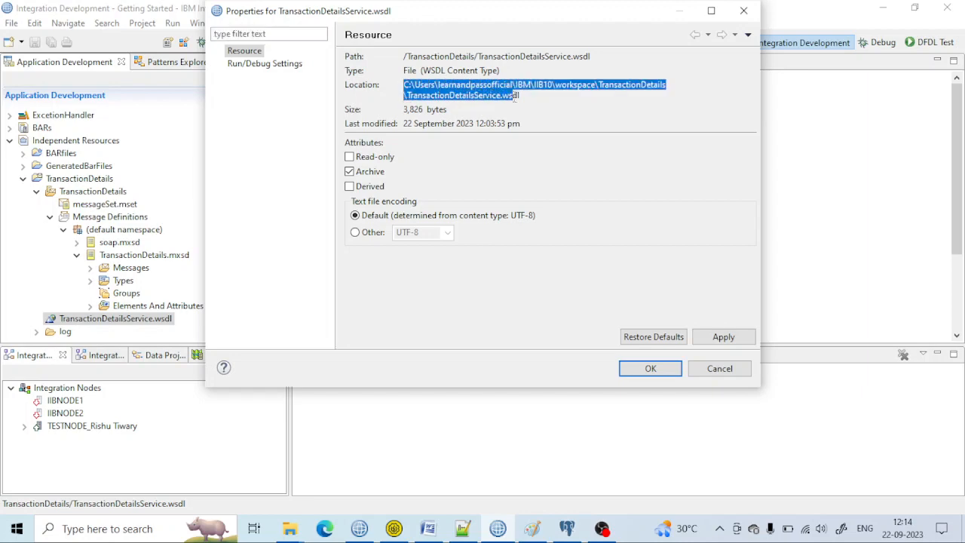
left_click(743, 10)
Step: Switch to SoapUI and create a SOAP project named Transaction, using the copied TransactionDetailsService.wsdl path as the initial WSDL with sample requests
left_click(393, 528)
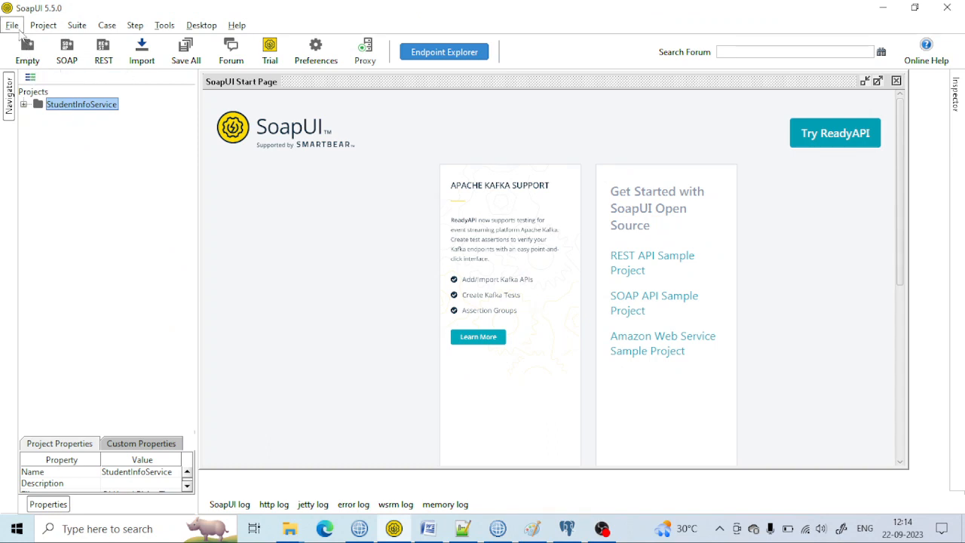
left_click(15, 27)
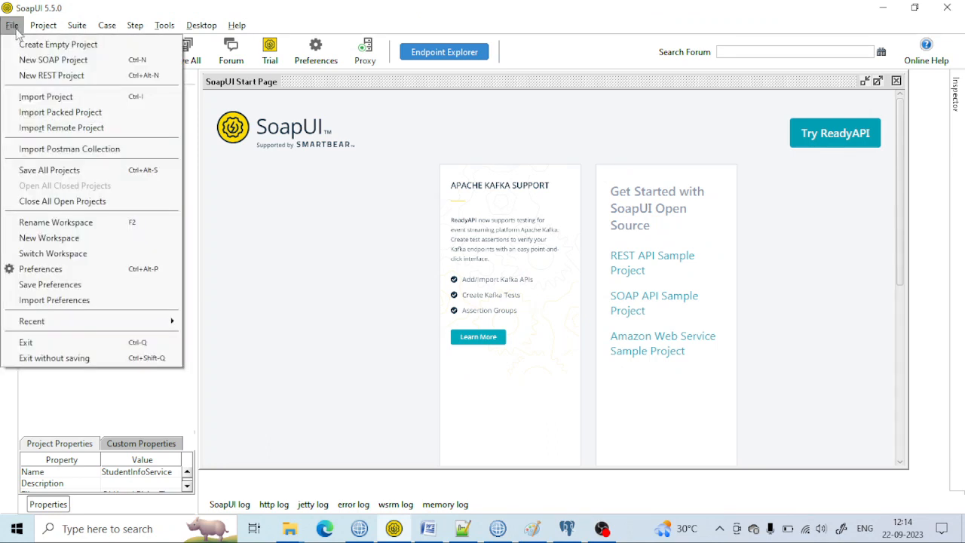
left_click(56, 59)
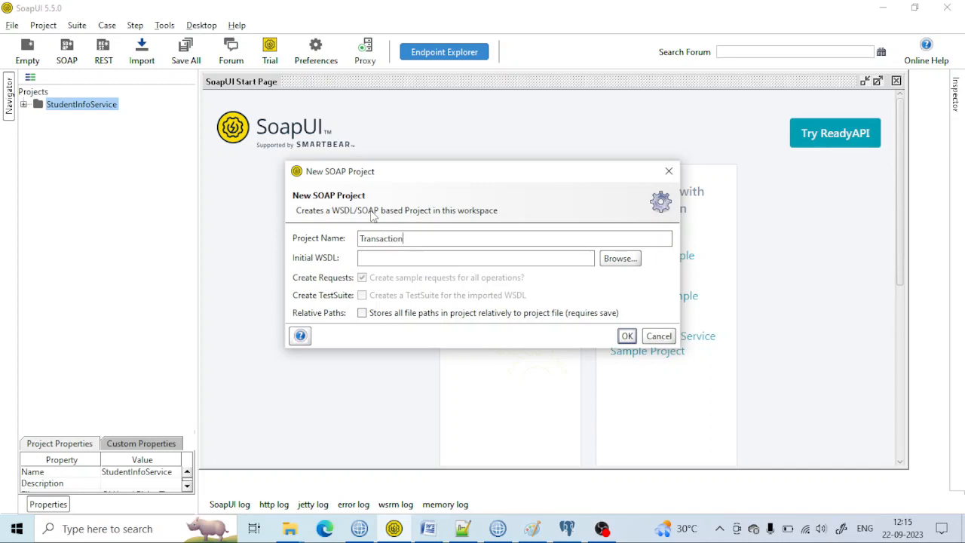
left_click(609, 260)
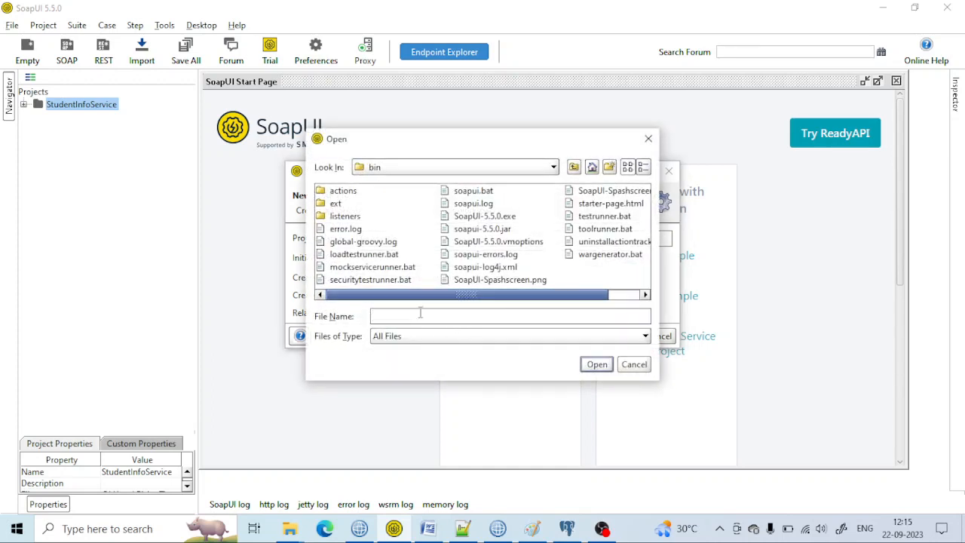
key("ctrl+v")
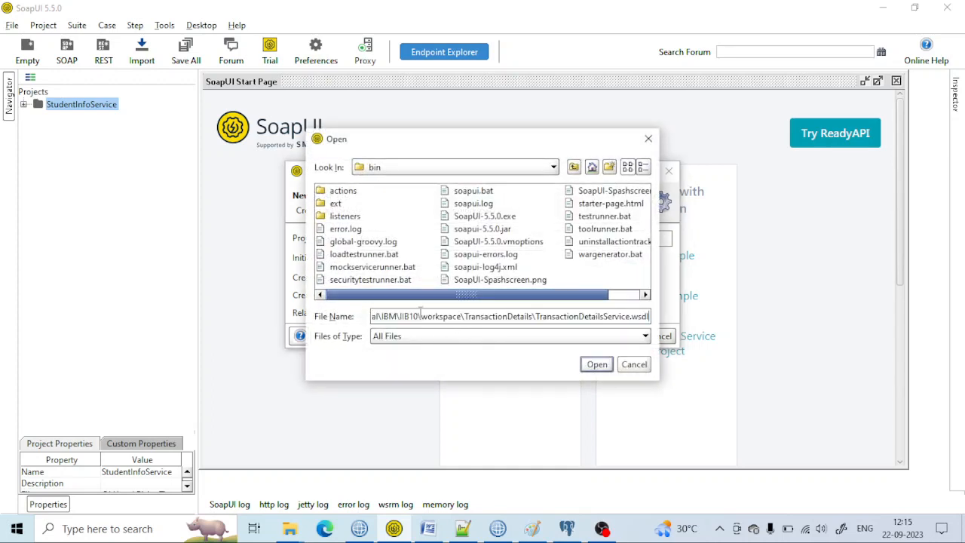
left_click(592, 366)
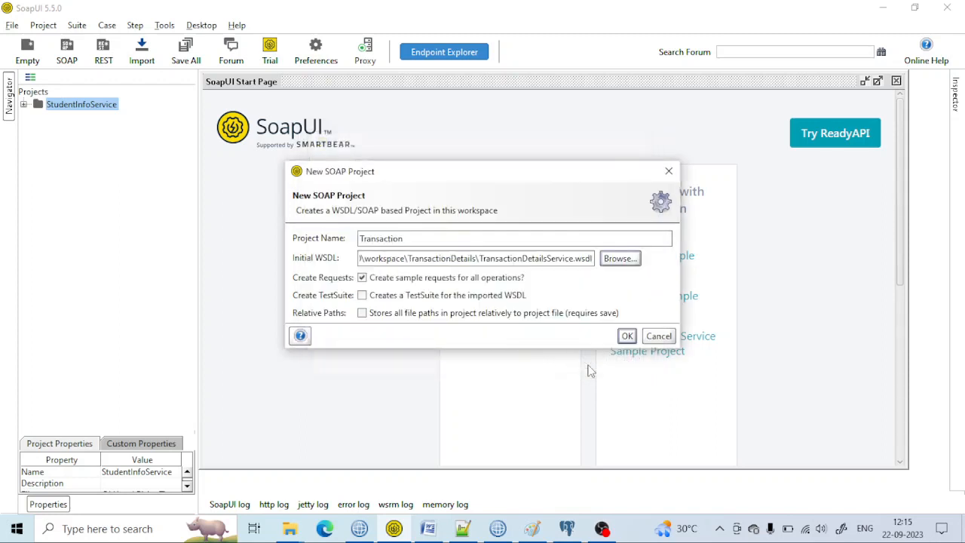
left_click(626, 336)
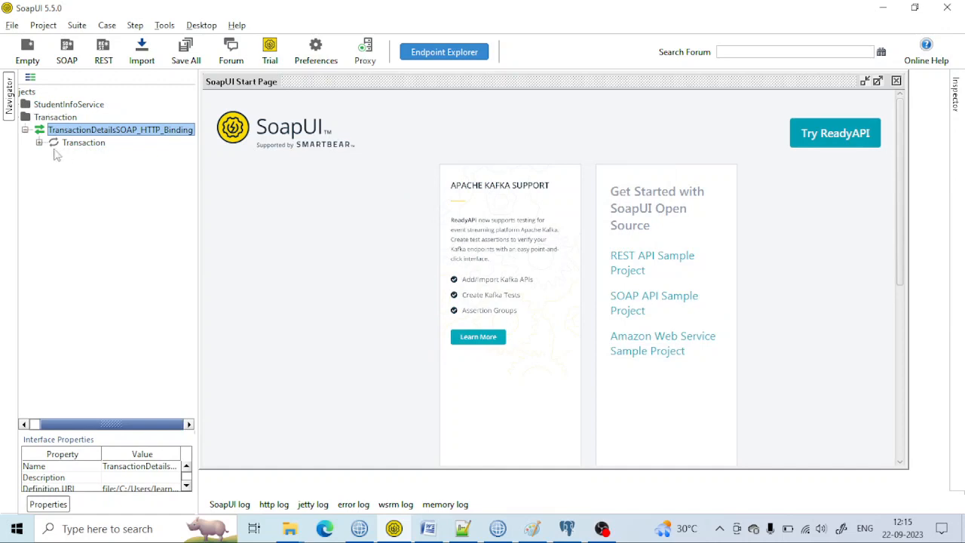
Step: Open Request 1 of the Transaction operation and compare its envelope, body and transaction fields with the request shown in the Paint diagram
left_click(40, 143)
double_click(89, 158)
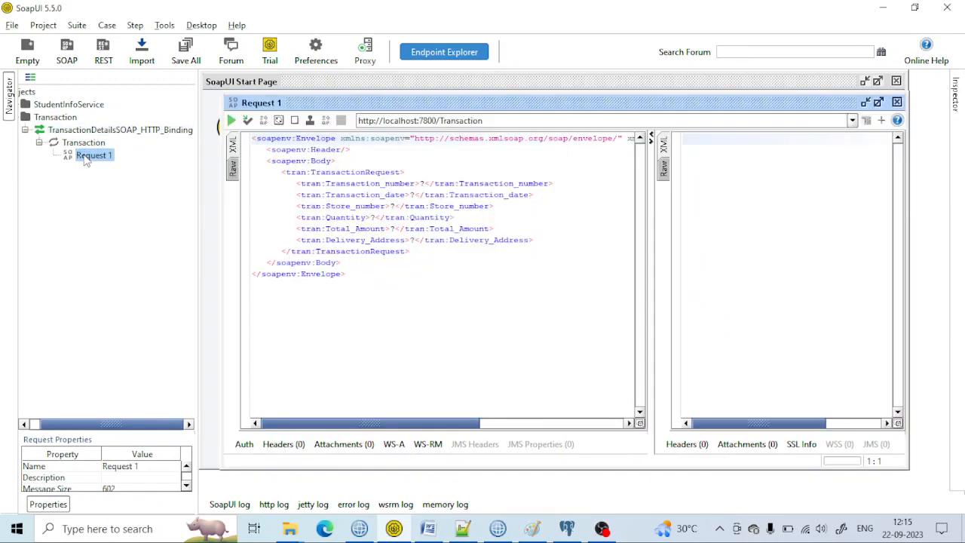
left_click_drag(370, 269, 253, 138)
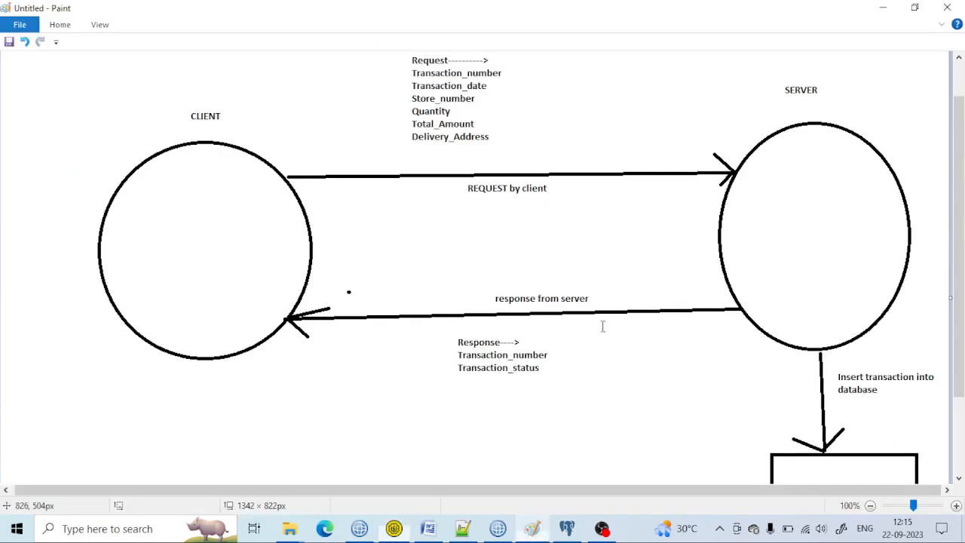
left_click(532, 529)
left_click(537, 530)
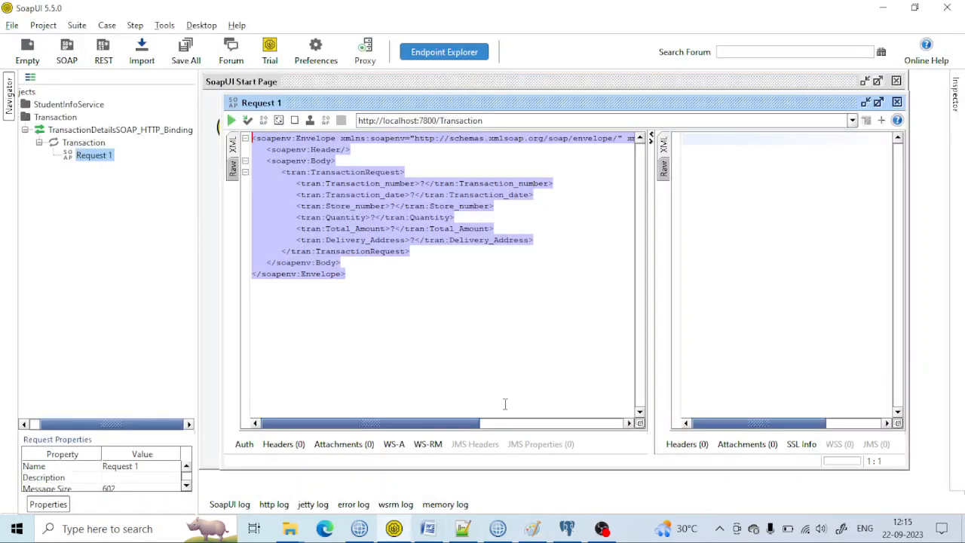
left_click_drag(383, 280, 296, 195)
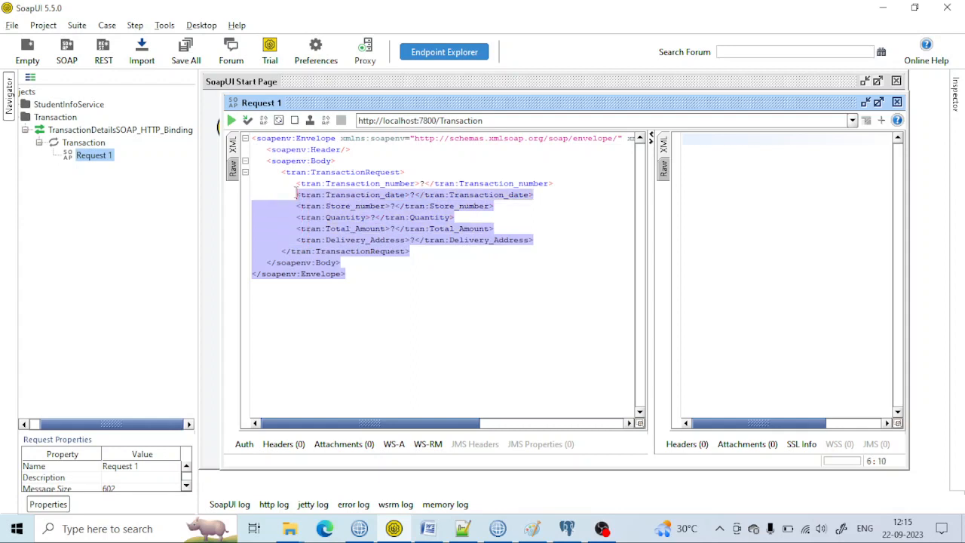
left_click(335, 140)
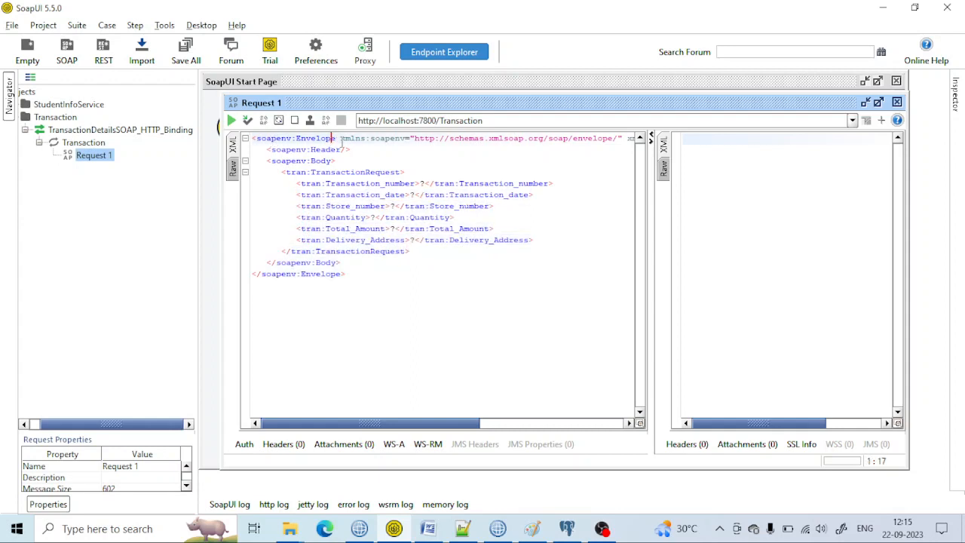
left_click_drag(402, 428, 311, 385)
left_click_drag(268, 149, 408, 172)
left_click_drag(292, 187, 531, 240)
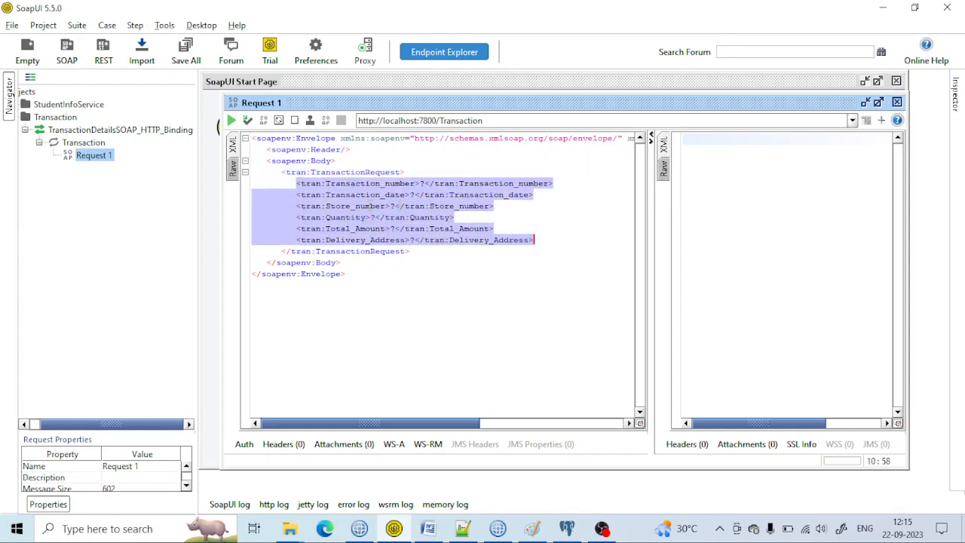
Step: Add the Transaction operation to a new mock service with the default name and open its mock response editor
right_click(83, 191)
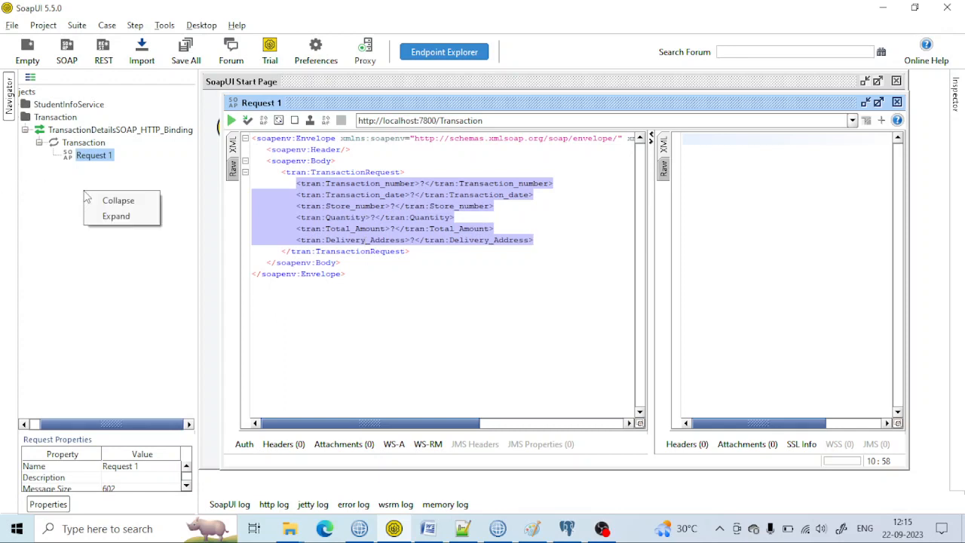
left_click(76, 182)
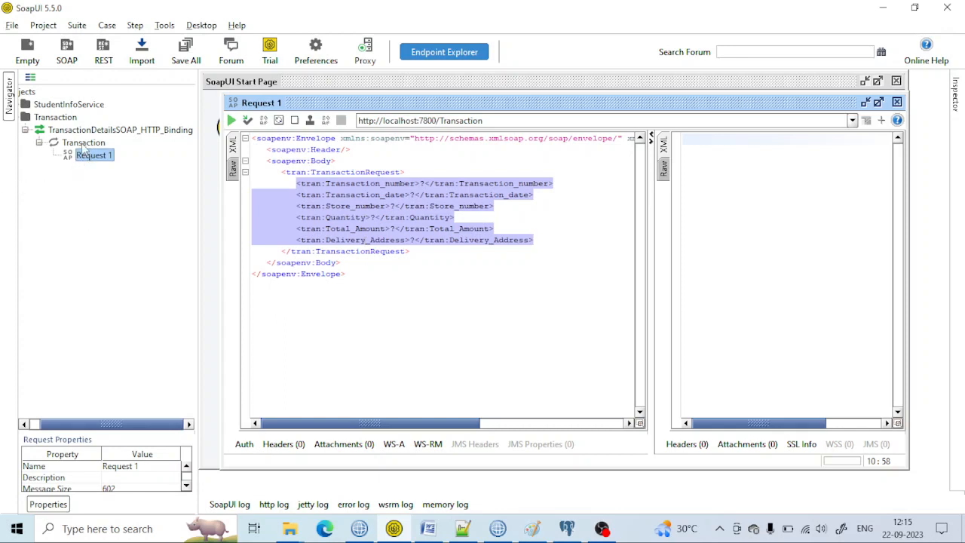
right_click(84, 145)
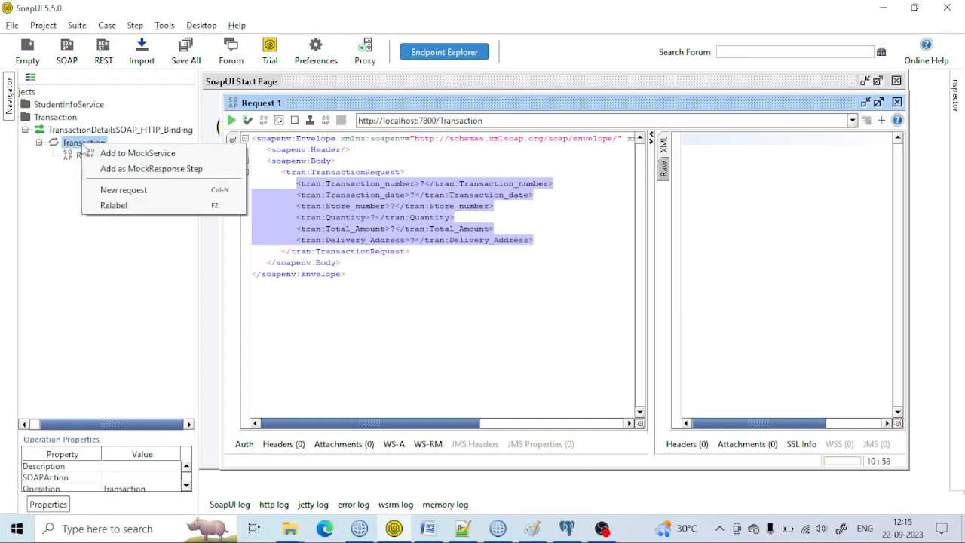
left_click(139, 154)
left_click(453, 285)
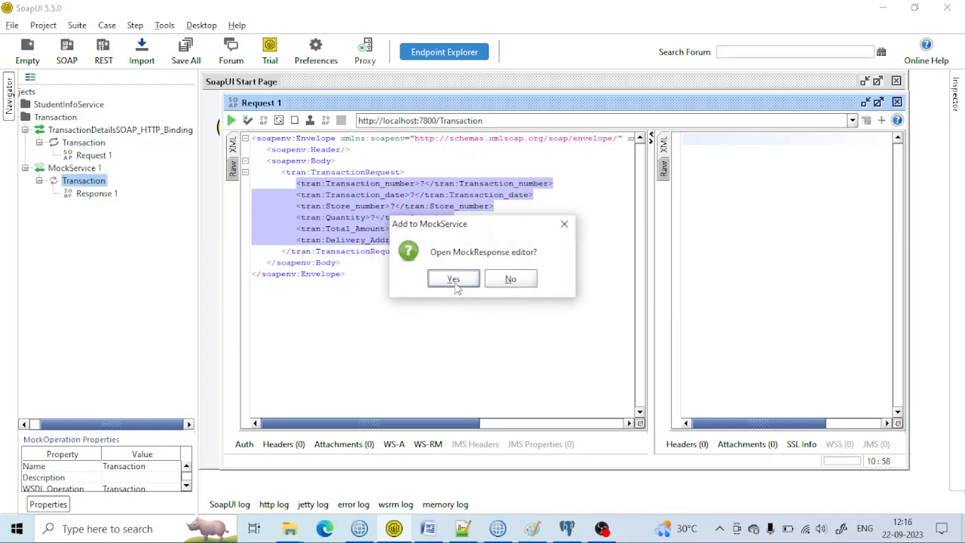
left_click(453, 279)
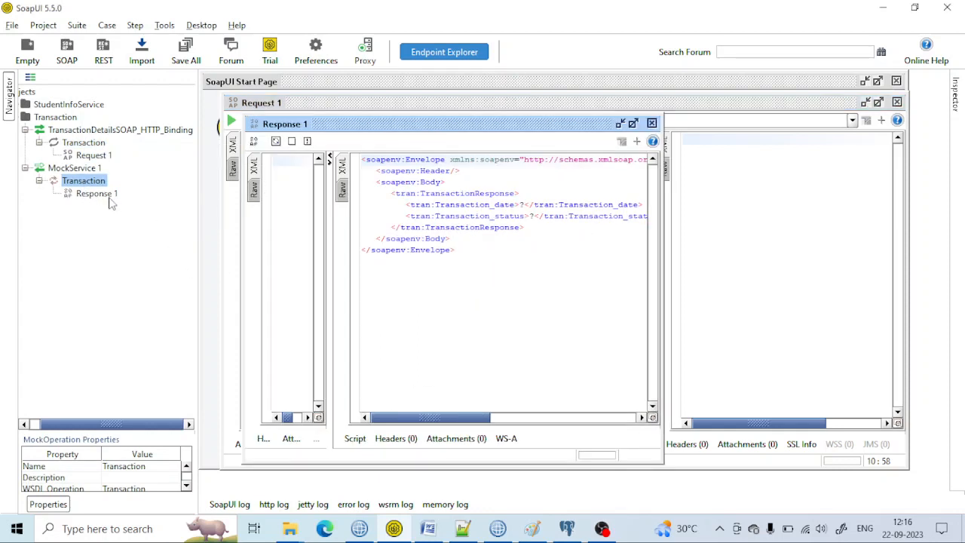
Step: Examine the Response 1 XML of the mock service, checking its envelope, header, body and the fields inside TransactionResponse
left_click(112, 195)
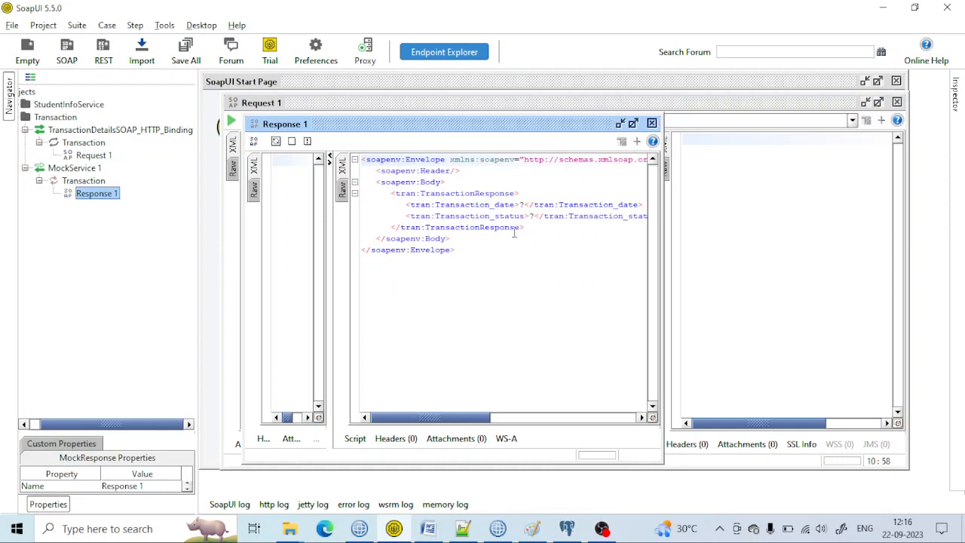
left_click(479, 240)
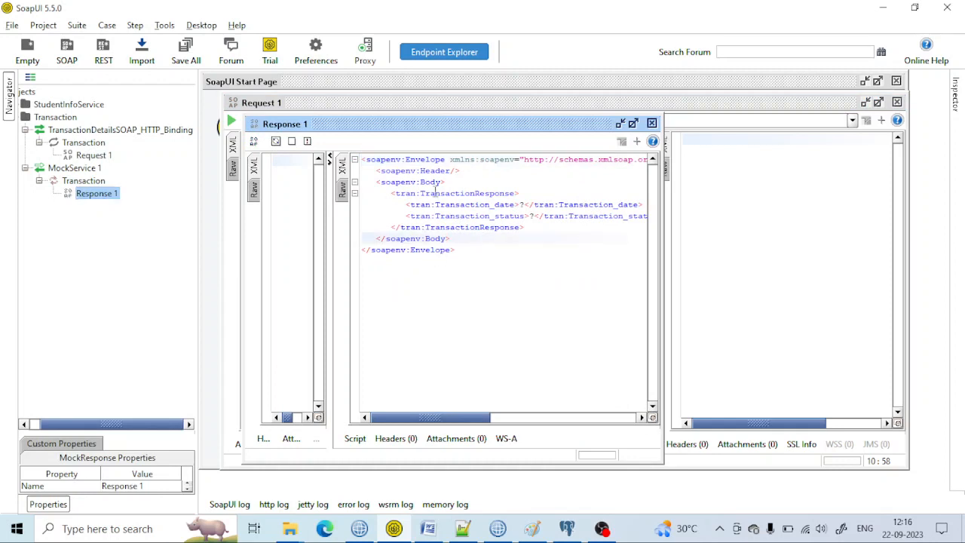
double_click(407, 160)
left_click(431, 172)
double_click(432, 182)
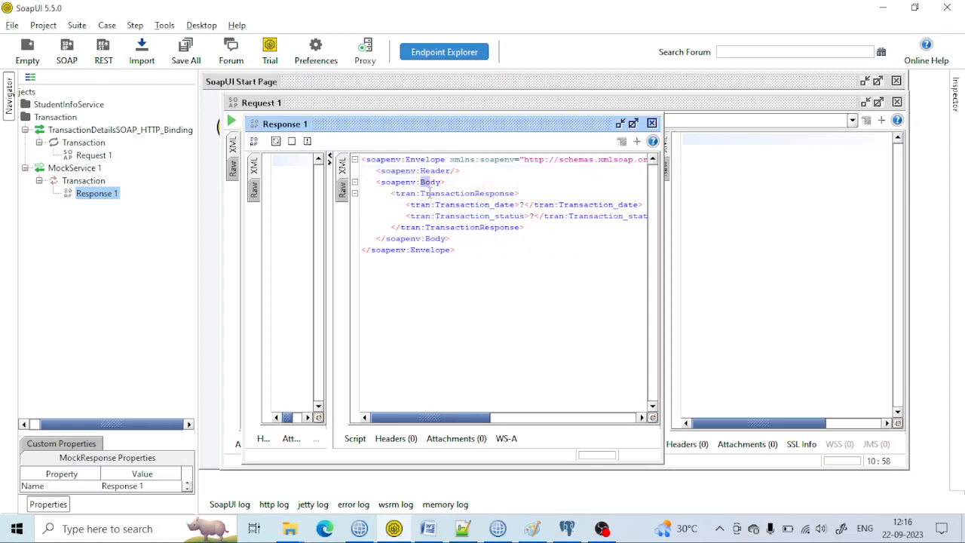
left_click_drag(391, 194, 539, 196)
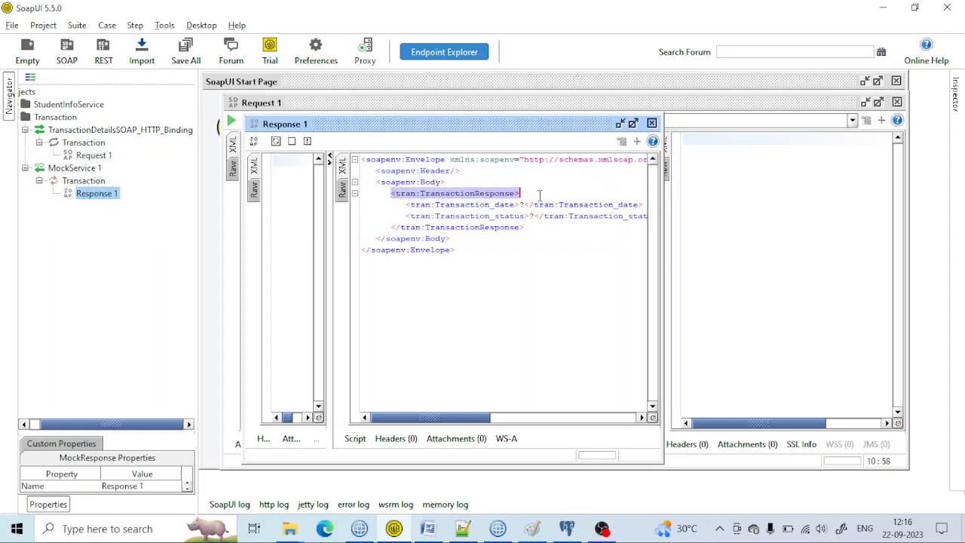
left_click(466, 205)
left_click_drag(474, 422, 485, 421)
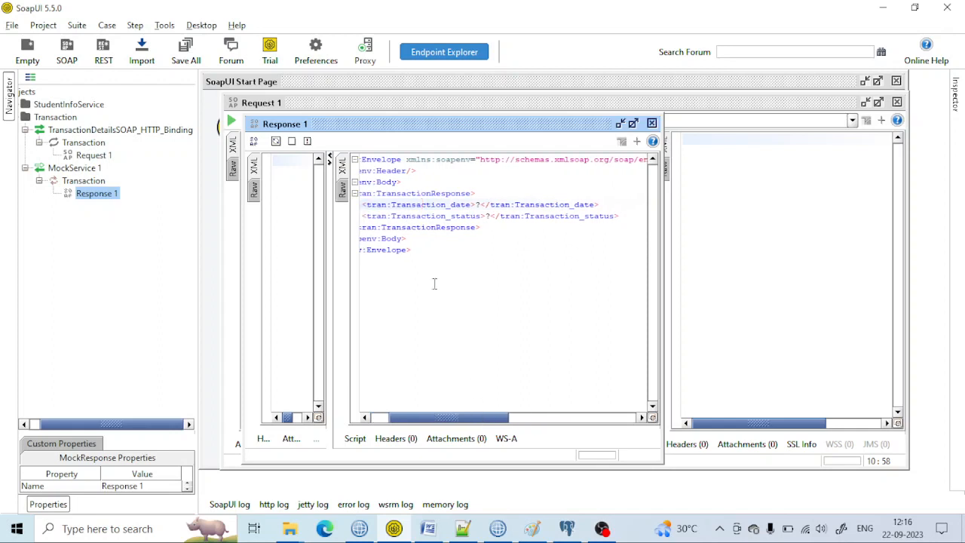
left_click(467, 216)
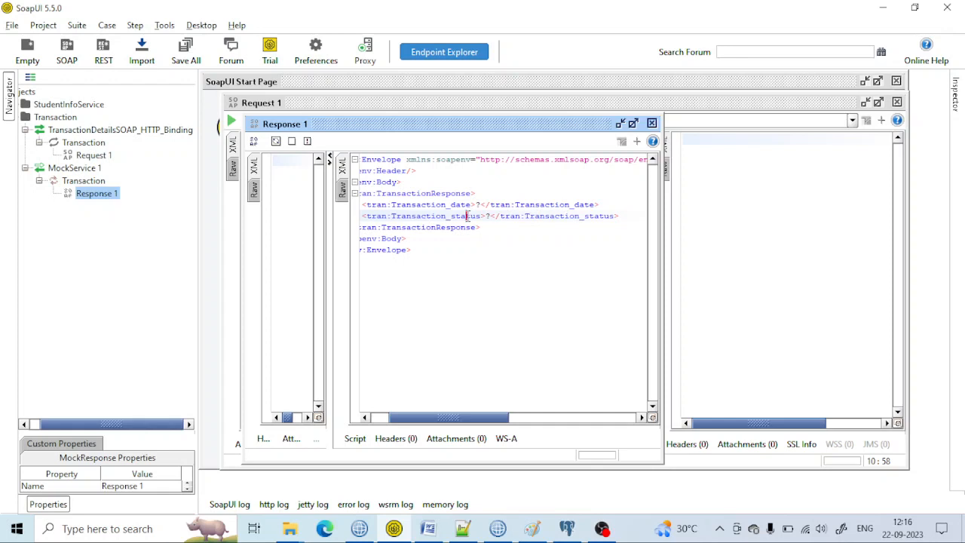
left_click(446, 204)
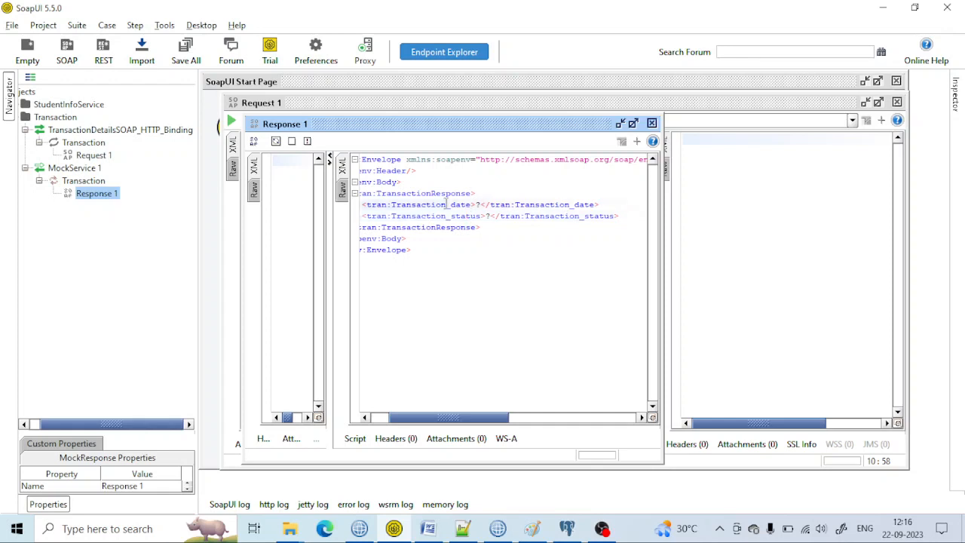
left_click_drag(476, 205, 476, 204)
Step: Switch to IBM Integration Toolkit, open the TransactionDetails.mxsd message definition and expand the elements of the TransactionResponse message
left_click(360, 529)
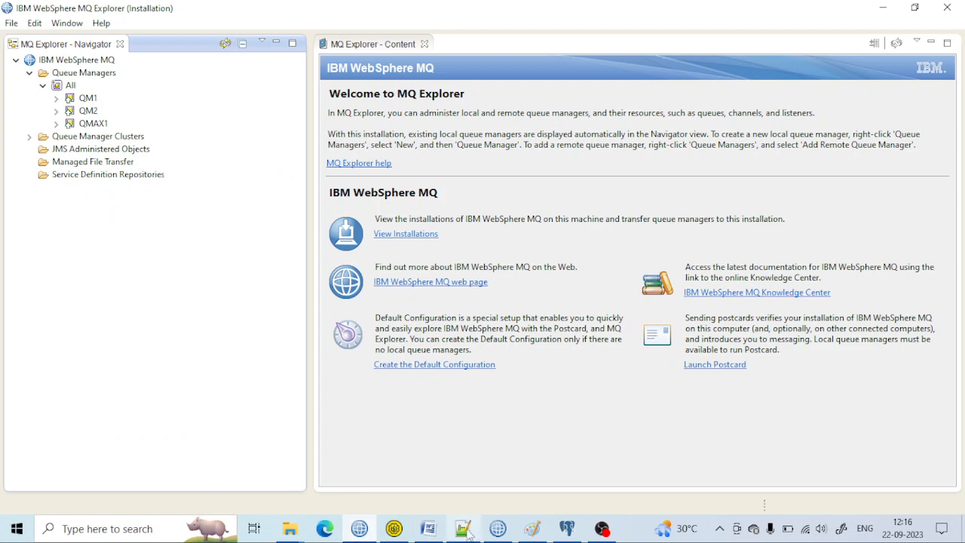
left_click(498, 529)
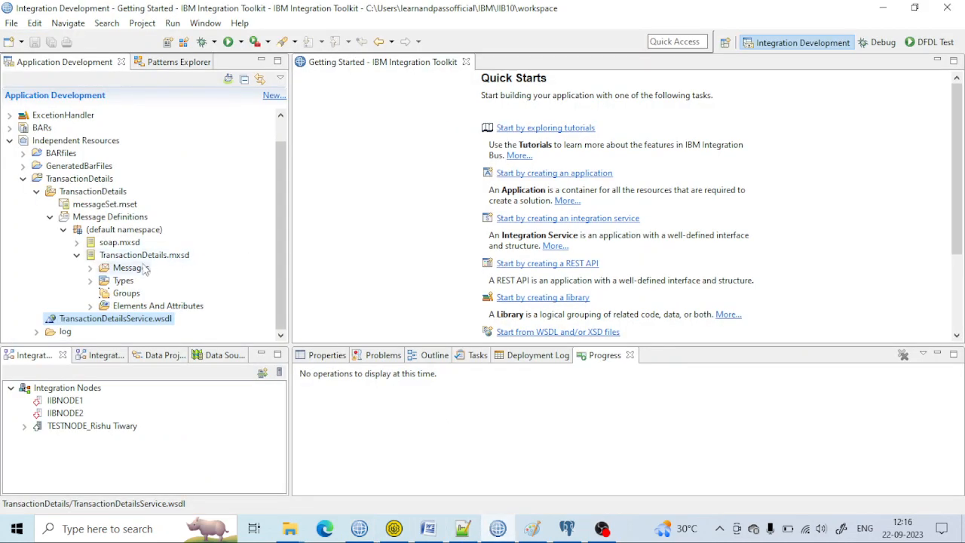
left_click(91, 268)
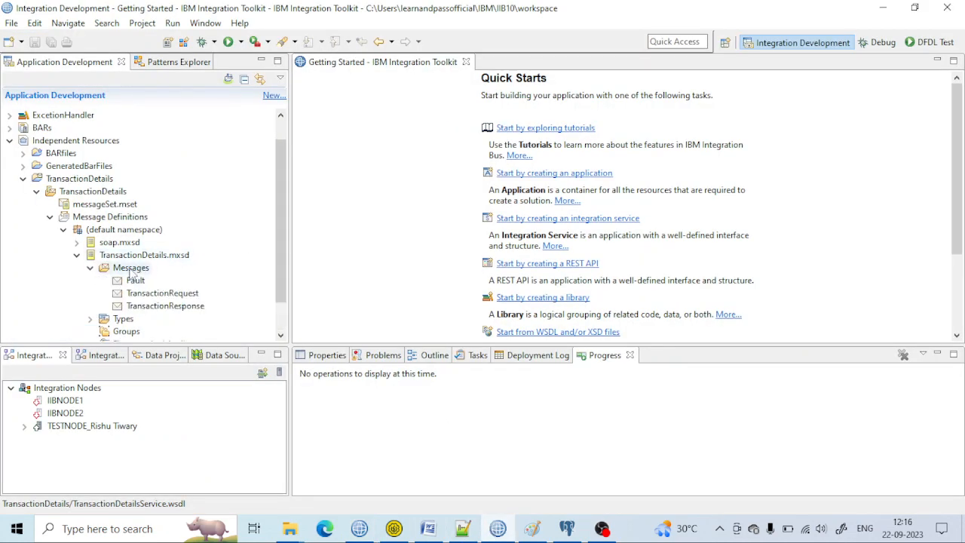
double_click(131, 269)
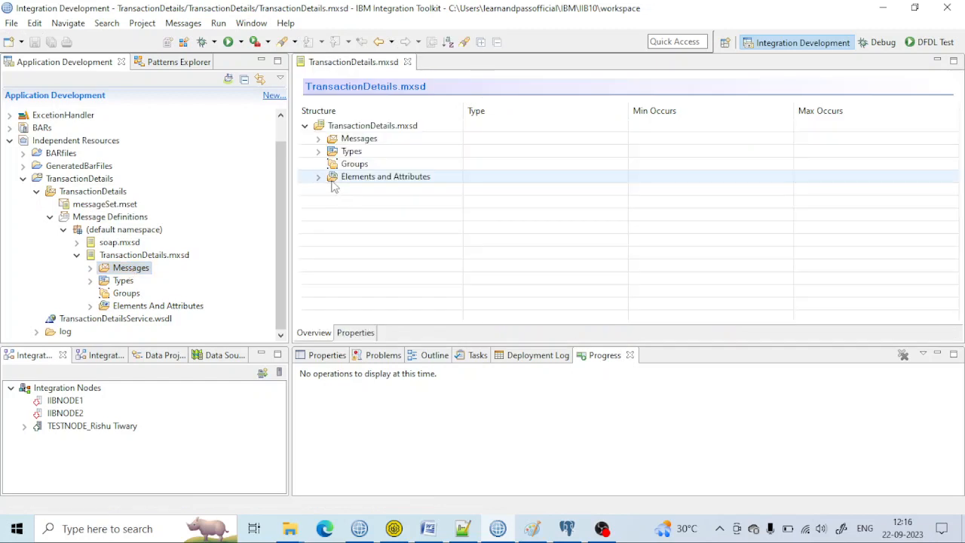
left_click(318, 138)
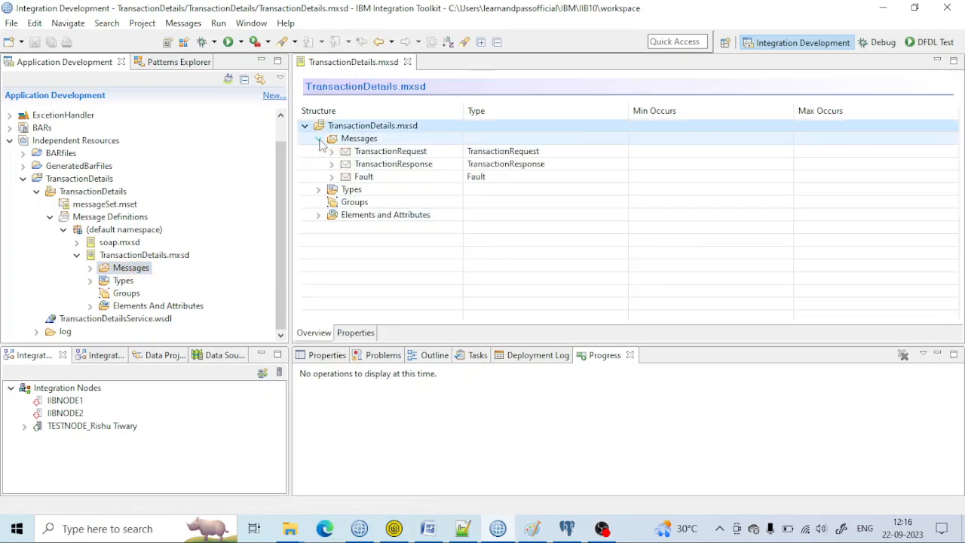
left_click(333, 164)
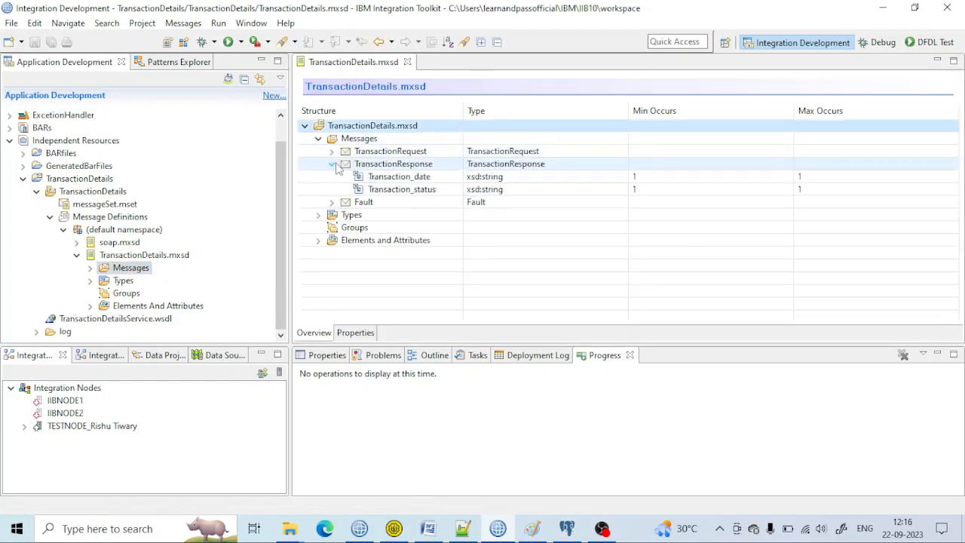
Step: Replace Transaction_date with Transaction_number in the TransactionResponse message and save the message definition
left_click(414, 181)
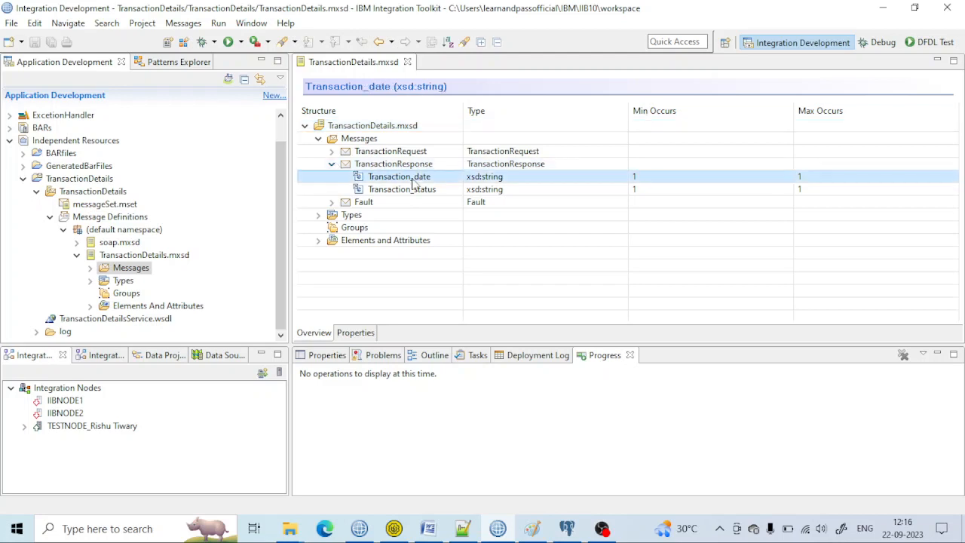
right_click(413, 181)
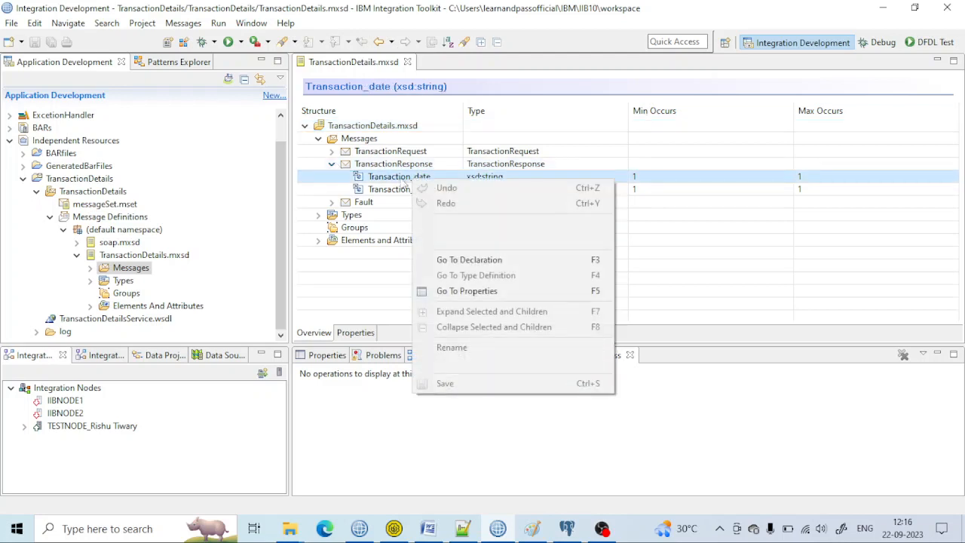
left_click(395, 179)
left_click(456, 178)
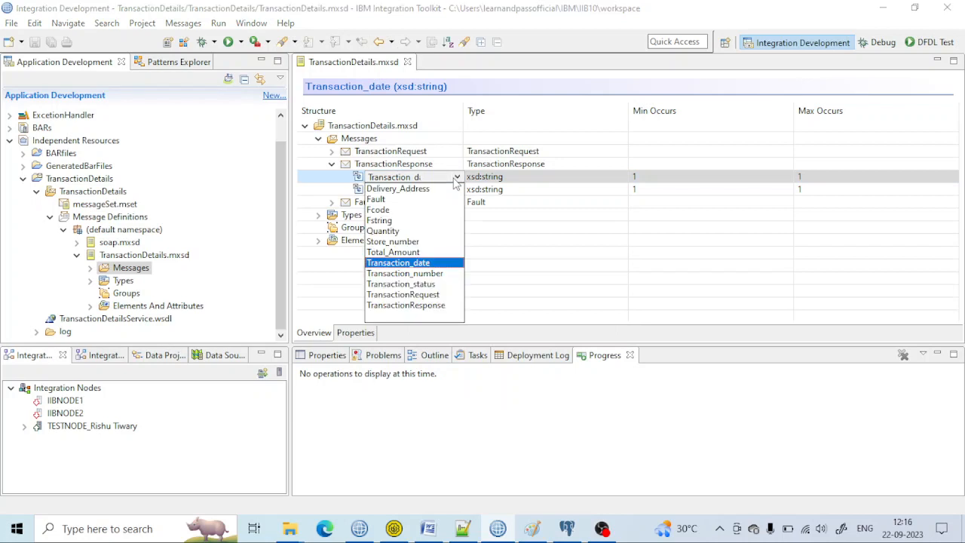
left_click(424, 274)
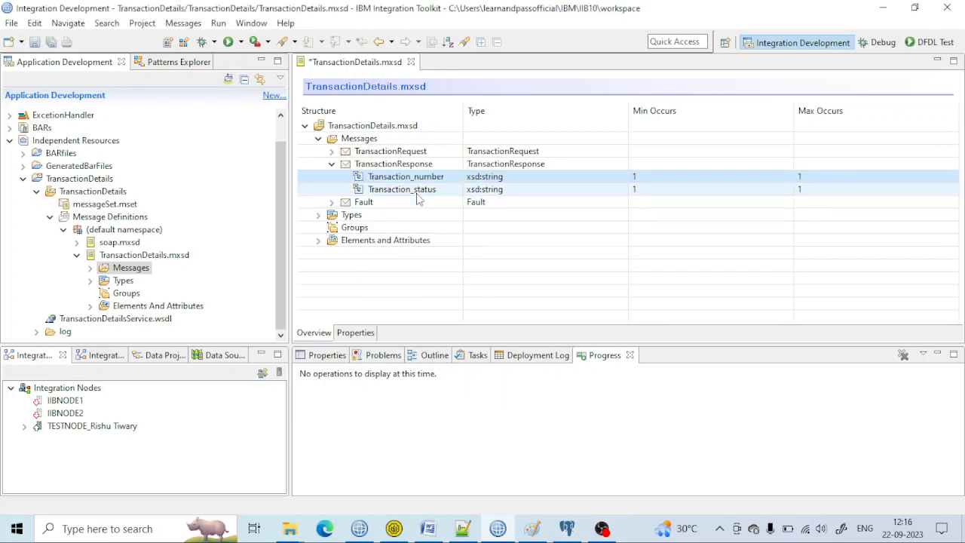
left_click(35, 42)
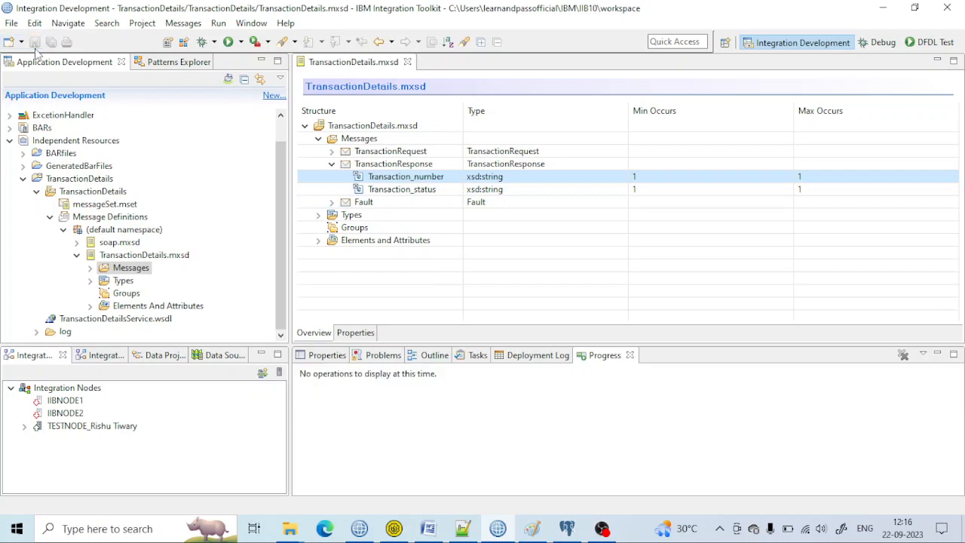
Step: Examine the fields of the TransactionRequest, TransactionResponse and Fault messages, plus the global elements of TransactionDetails.mxsd
left_click(331, 202)
left_click(332, 203)
left_click(331, 164)
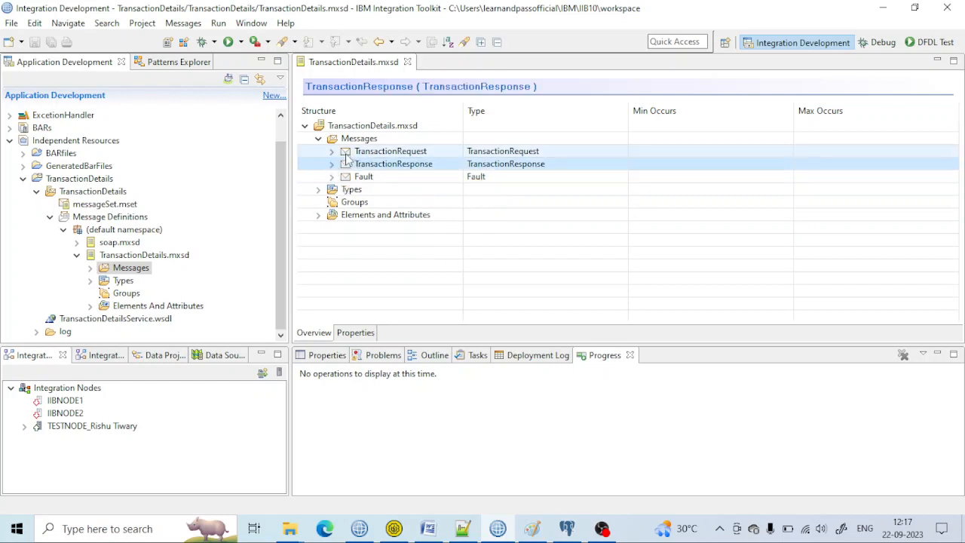
left_click(332, 151)
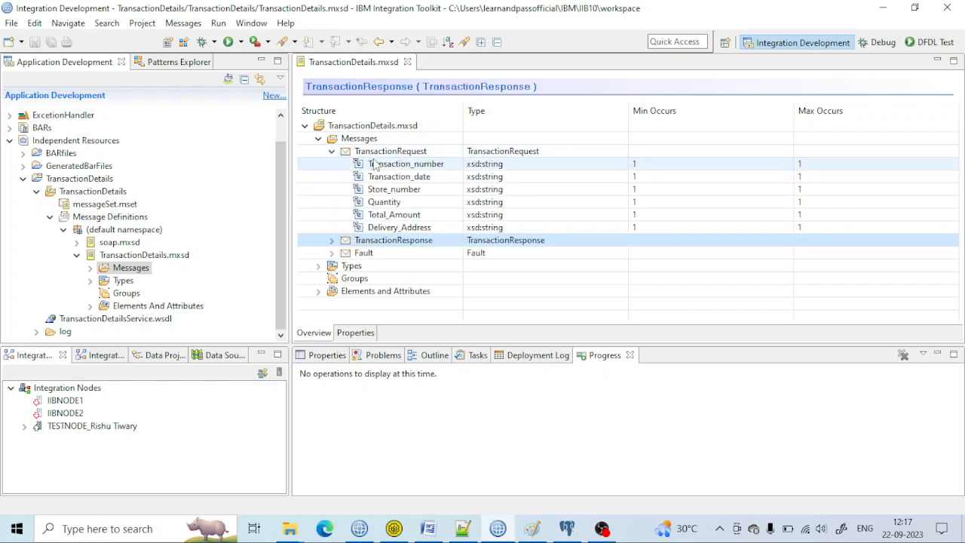
left_click(331, 152)
left_click(332, 164)
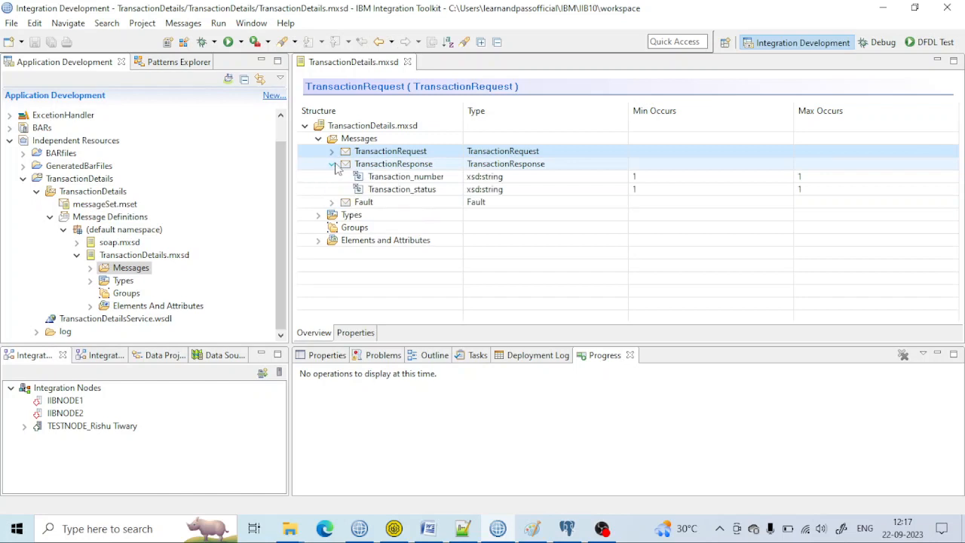
left_click(331, 202)
left_click(332, 202)
left_click(318, 240)
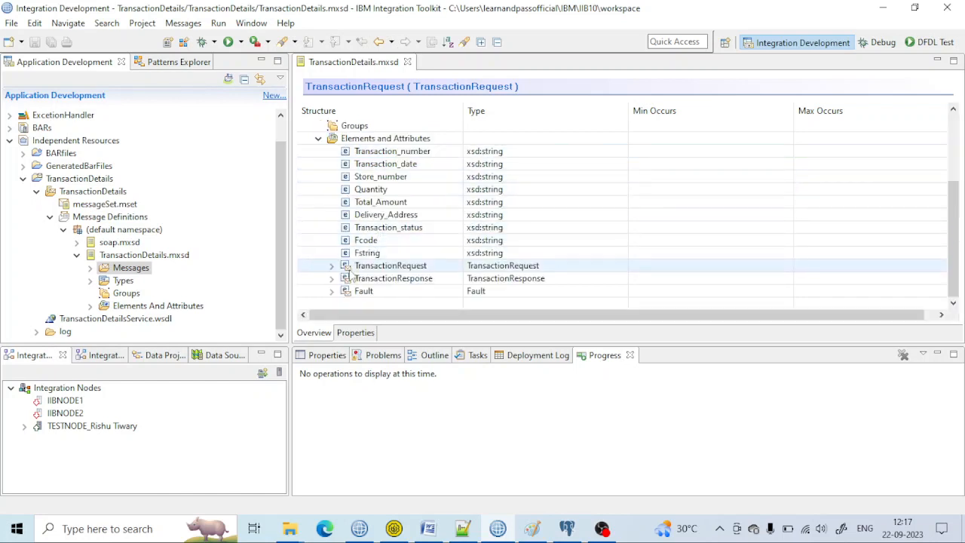
left_click(333, 267)
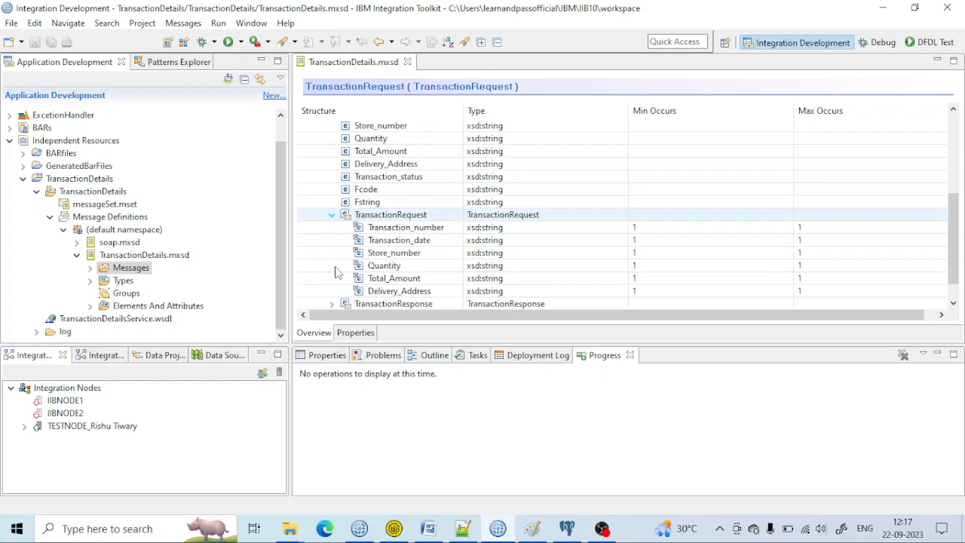
left_click(331, 215)
left_click(332, 277)
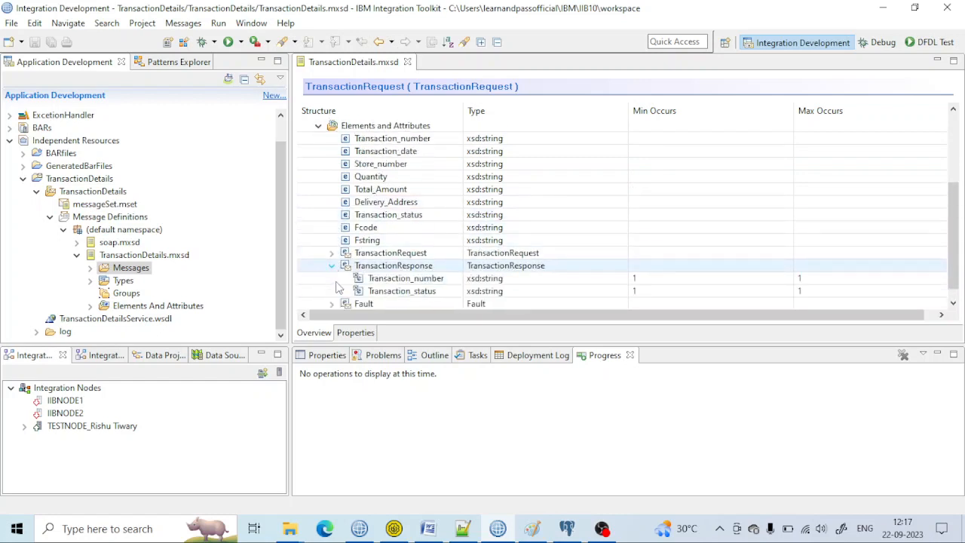
left_click(318, 125)
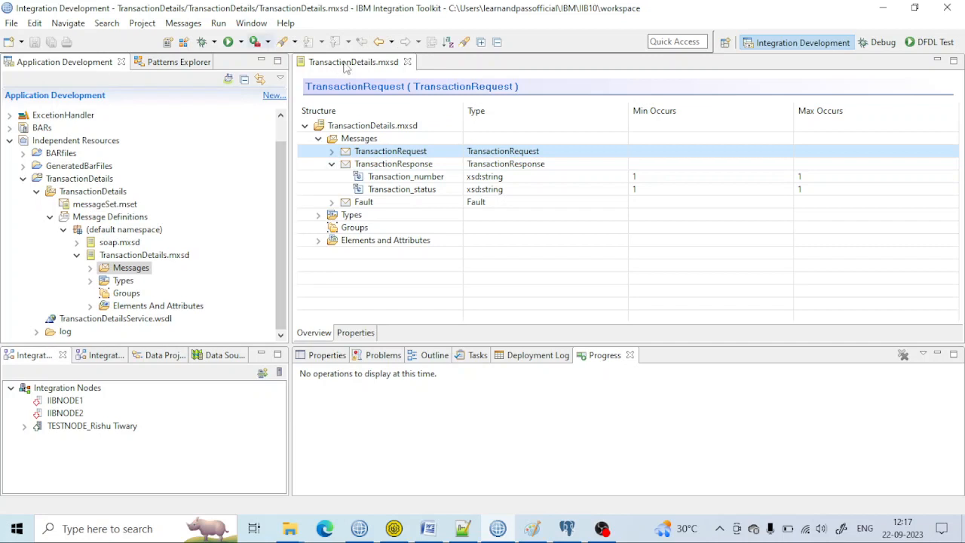
Step: Close the message definition editor and delete the existing TransactionDetailsService.wsdl from the TransactionDetails project
left_click(407, 61)
right_click(115, 318)
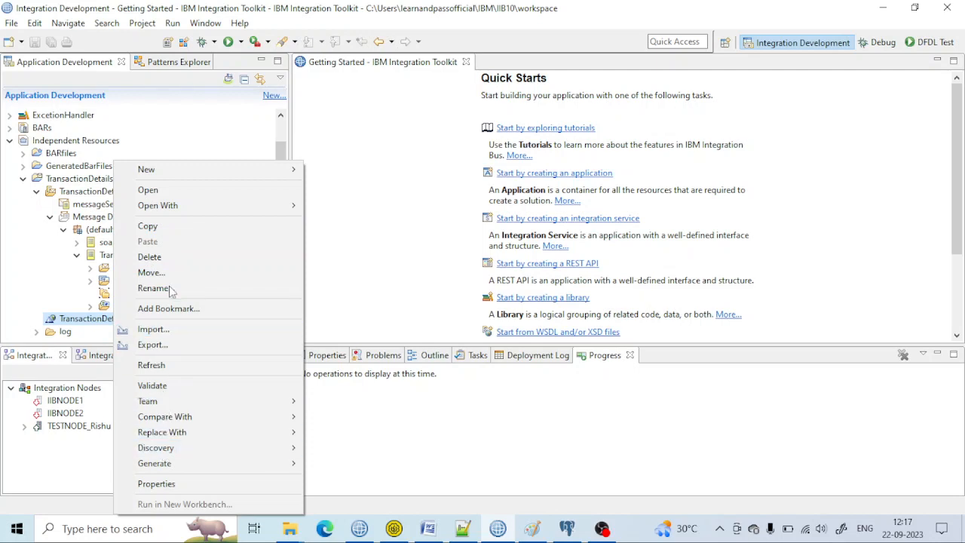
left_click(155, 258)
left_click(546, 270)
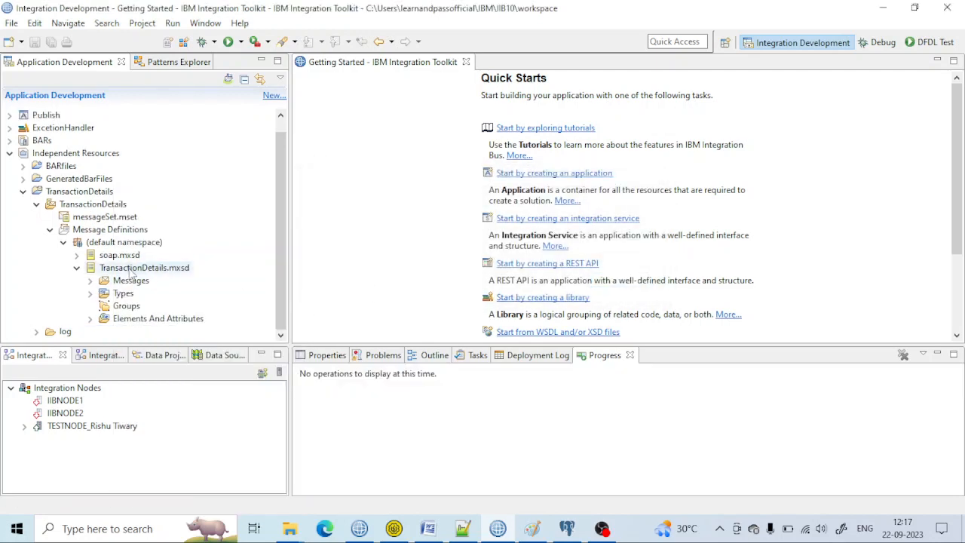
Step: Start generating a new WSDL definition from TransactionDetails.mxsd in the TransactionDetails workspace directory, as a single file with all XML schema inlined
right_click(137, 269)
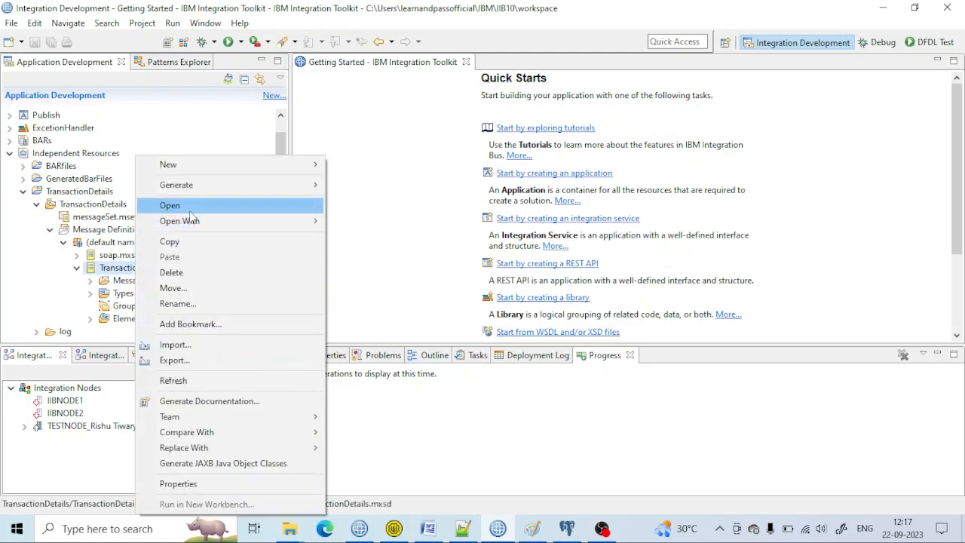
mouse_move(314, 186)
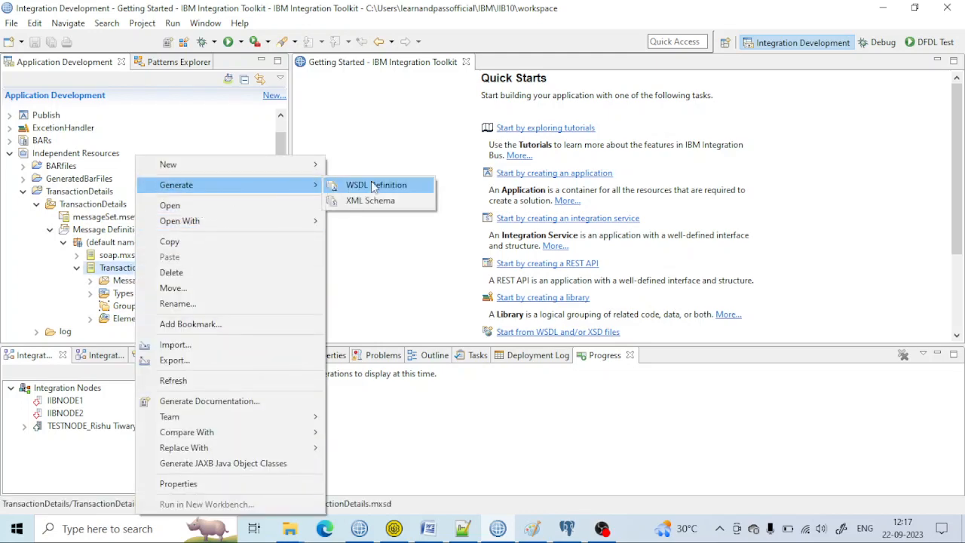
left_click(373, 184)
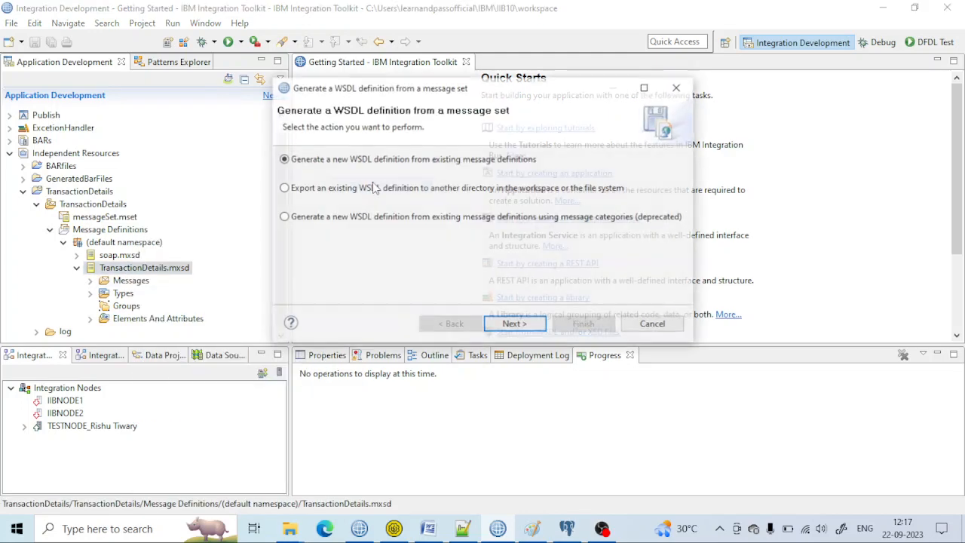
left_click(515, 325)
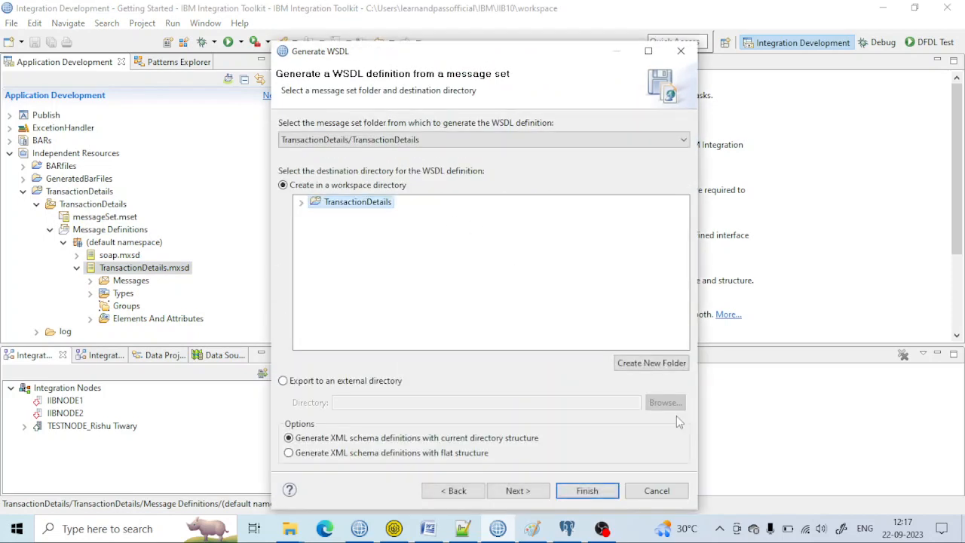
left_click(517, 491)
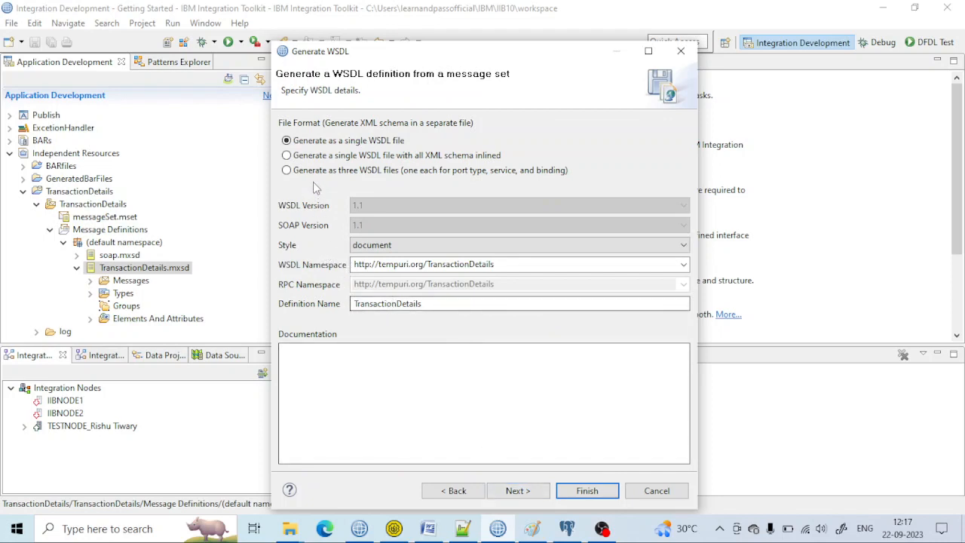
left_click(287, 155)
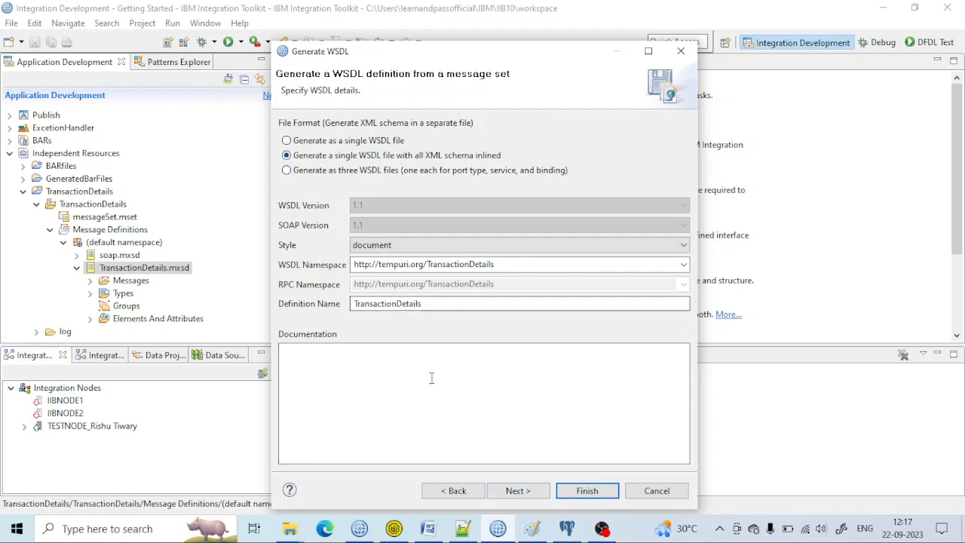
left_click(517, 491)
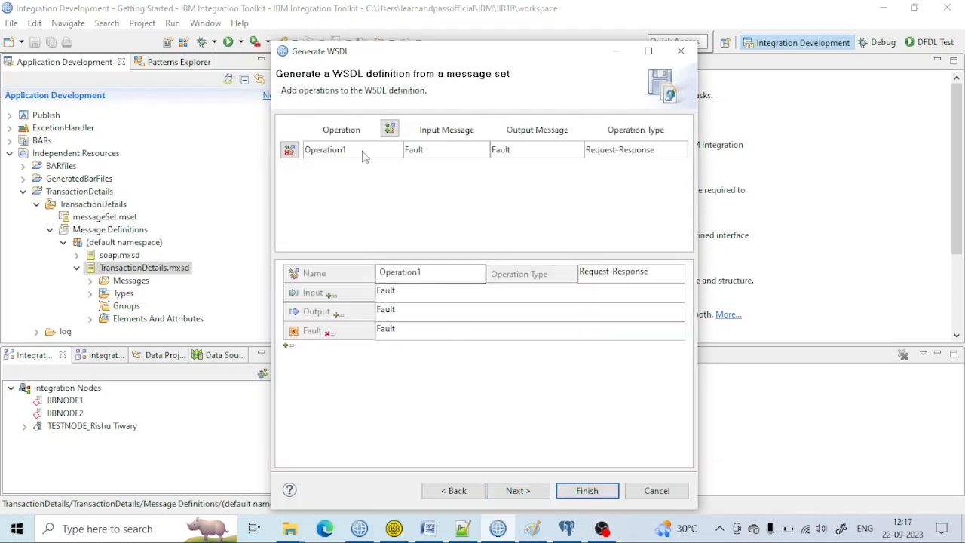
Step: Name the WSDL operation Transaction, with TransactionRequest as input, TransactionResponse as output and Fault as the fault message
left_click(436, 273)
double_click(426, 272)
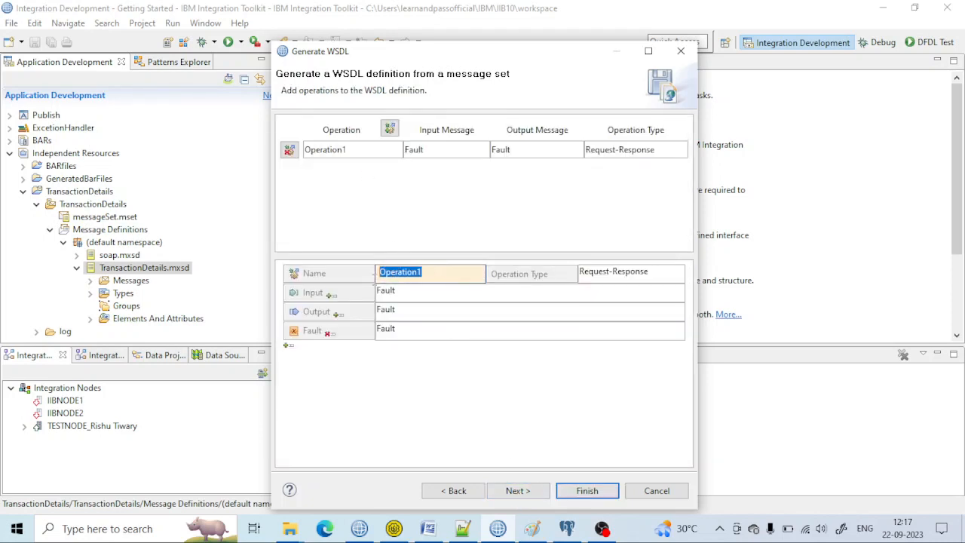
key("BackSpace")
type("Transac")
left_click(404, 300)
left_click(407, 299)
left_click(414, 317)
left_click(424, 311)
left_click(437, 317)
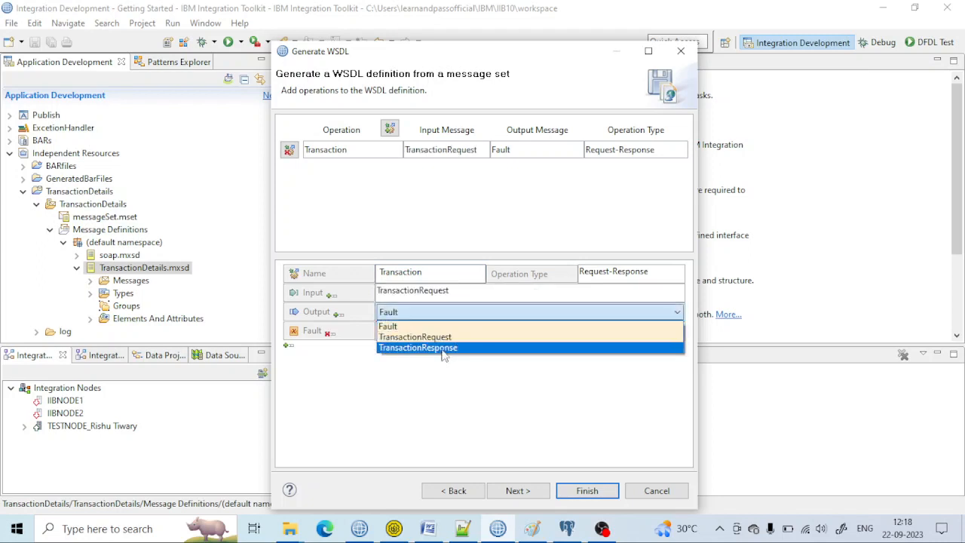
left_click(443, 348)
left_click(420, 335)
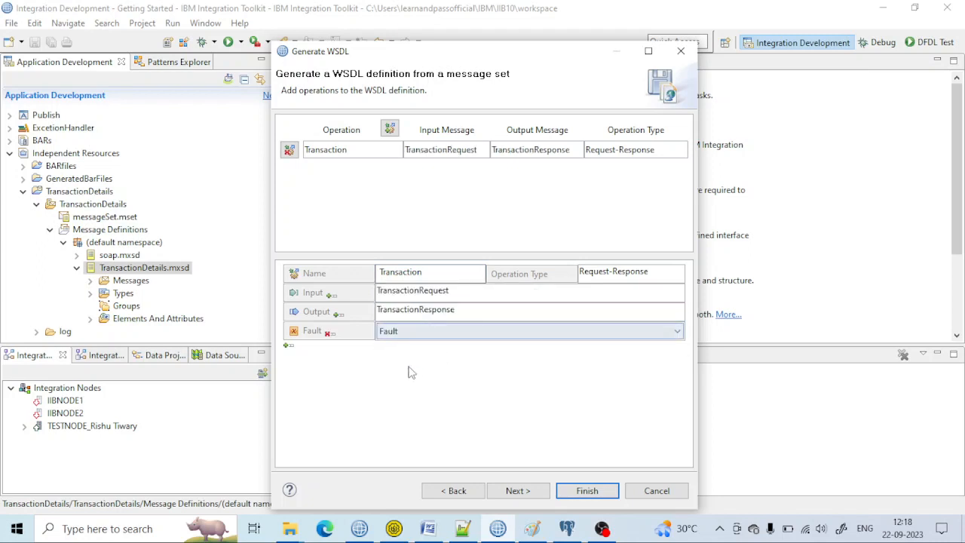
left_click(517, 490)
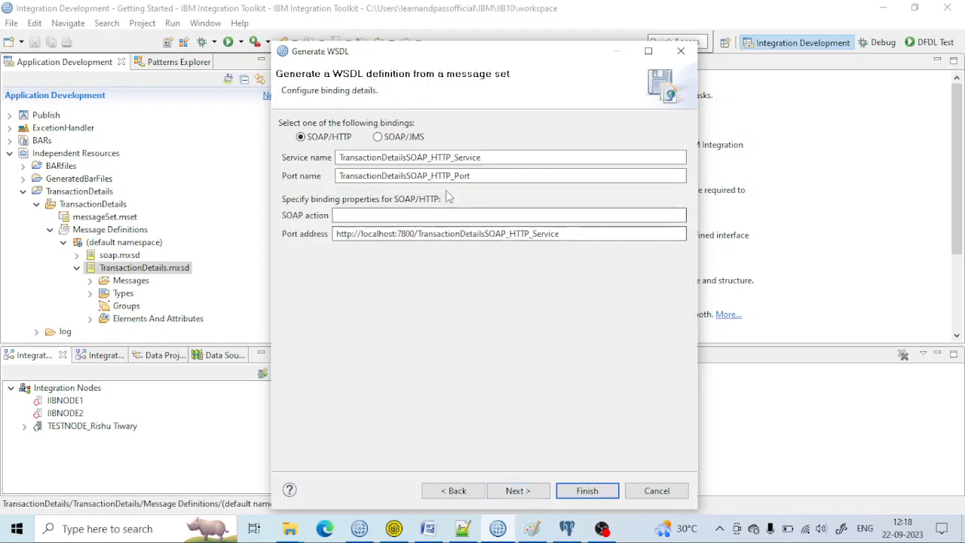
left_click_drag(430, 157, 450, 157)
key("BackSpace")
left_click_drag(430, 176, 455, 178)
key("BackSpace")
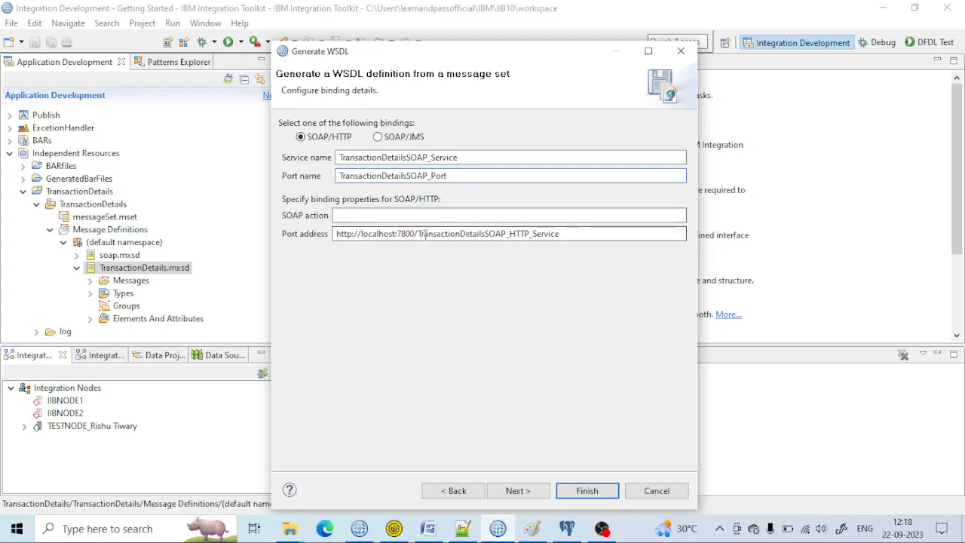
left_click_drag(462, 234, 631, 239)
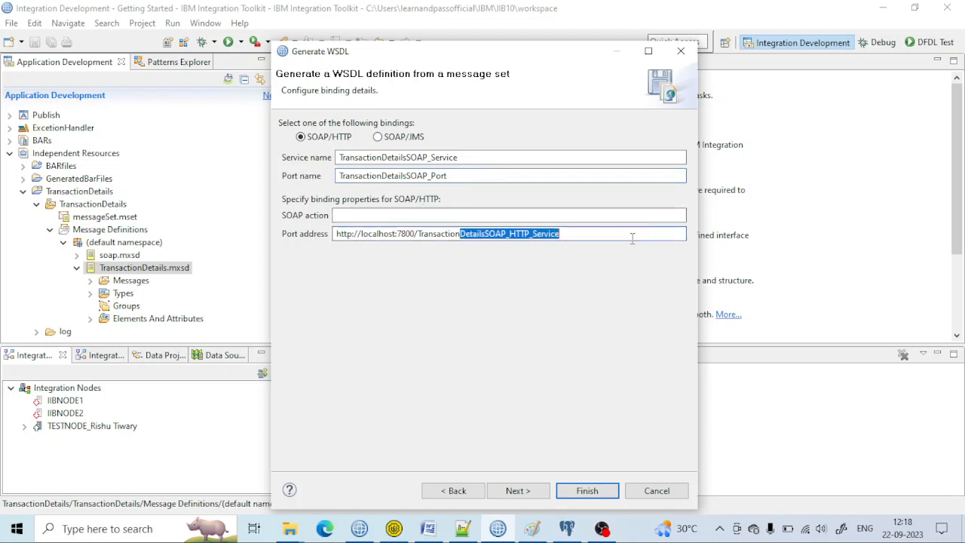
key("BackSpace")
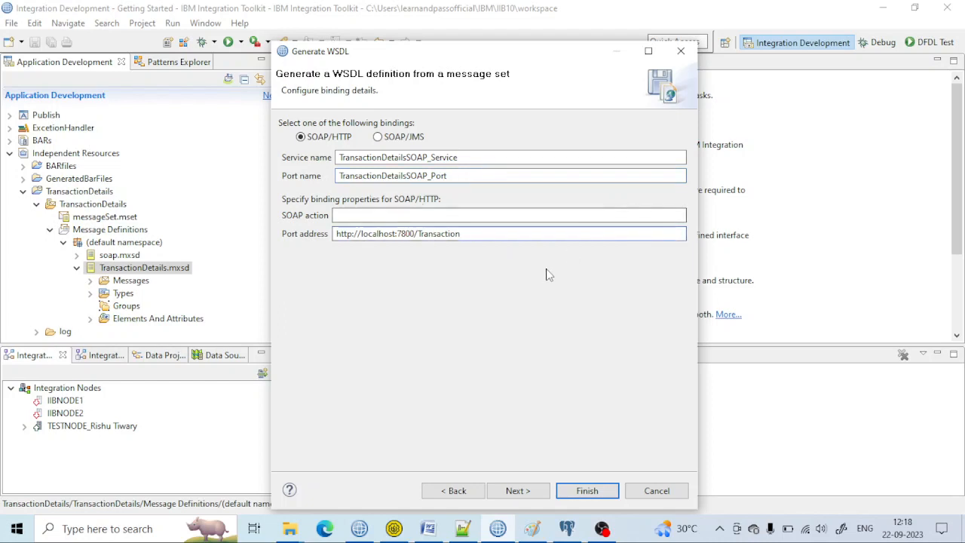
left_click(526, 490)
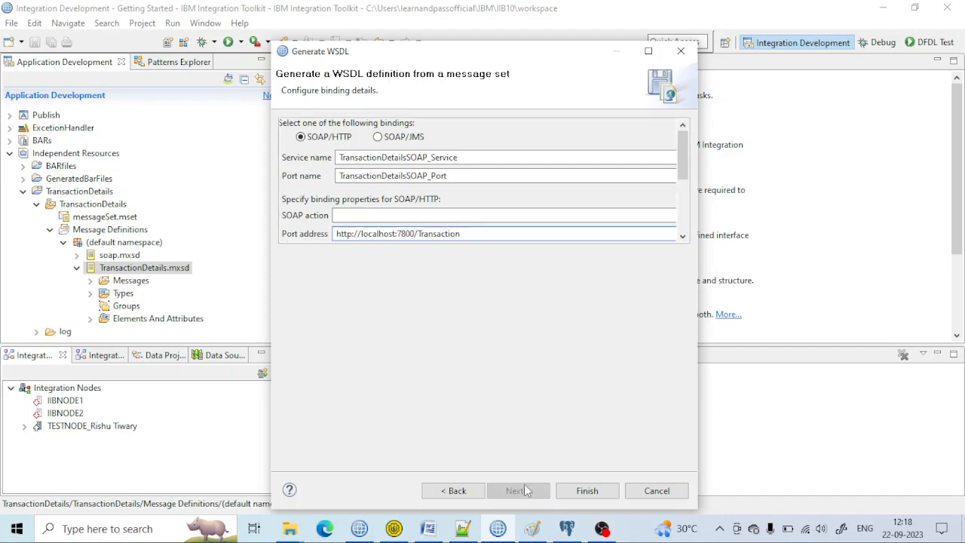
left_click(586, 491)
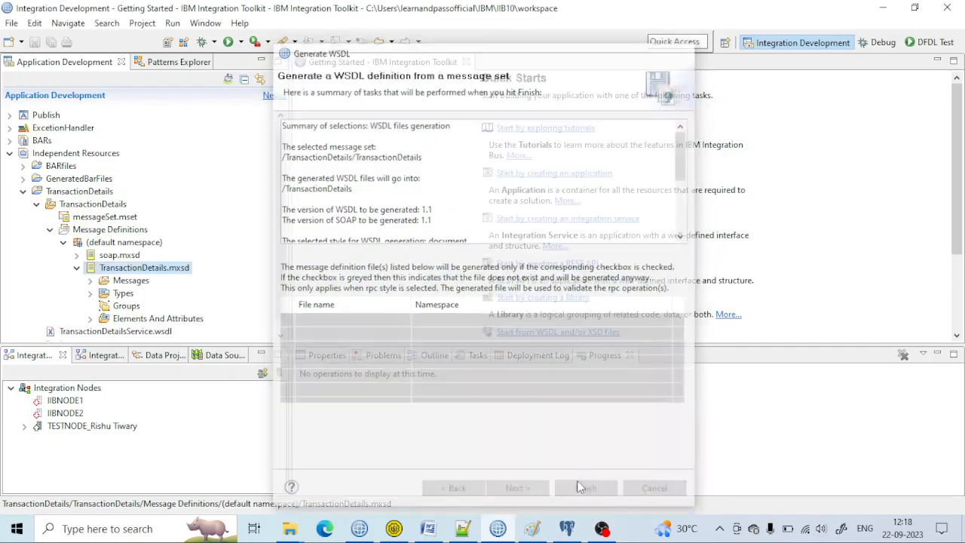
Step: Copy the file location path of TransactionDetailsService.wsdl from its resource properties
right_click(93, 323)
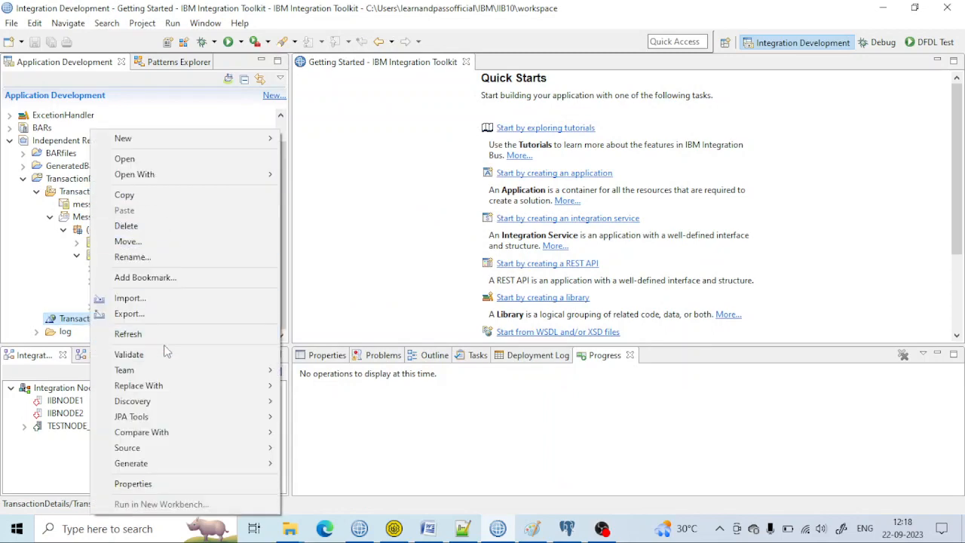
left_click(156, 483)
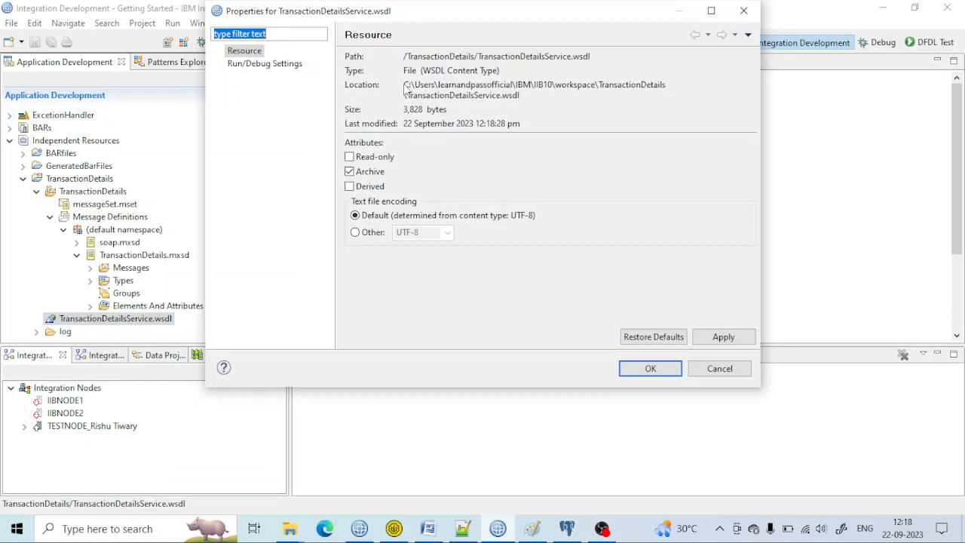
left_click_drag(402, 85, 531, 98)
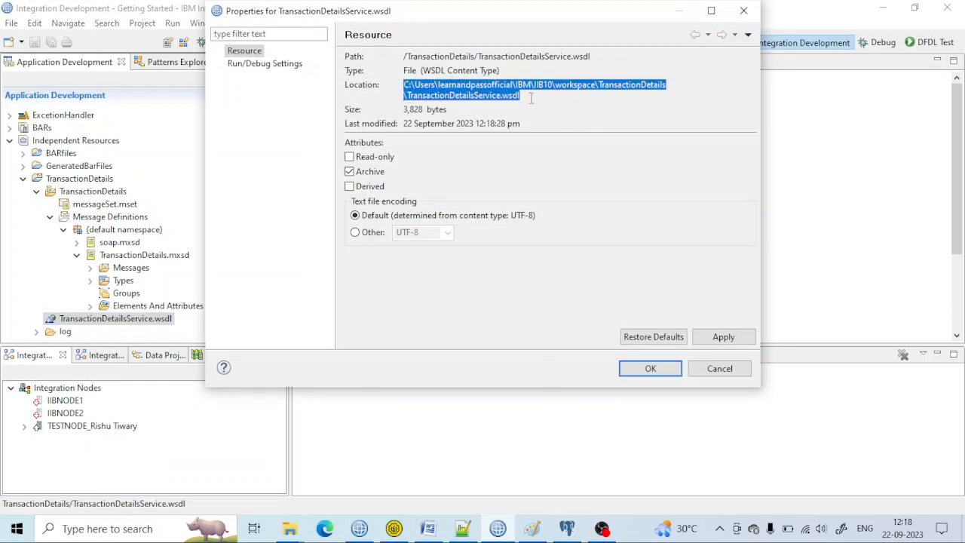
left_click(743, 11)
Step: Switch to SoapUI and close the open Response 1 and Request 1 editors
left_click(396, 530)
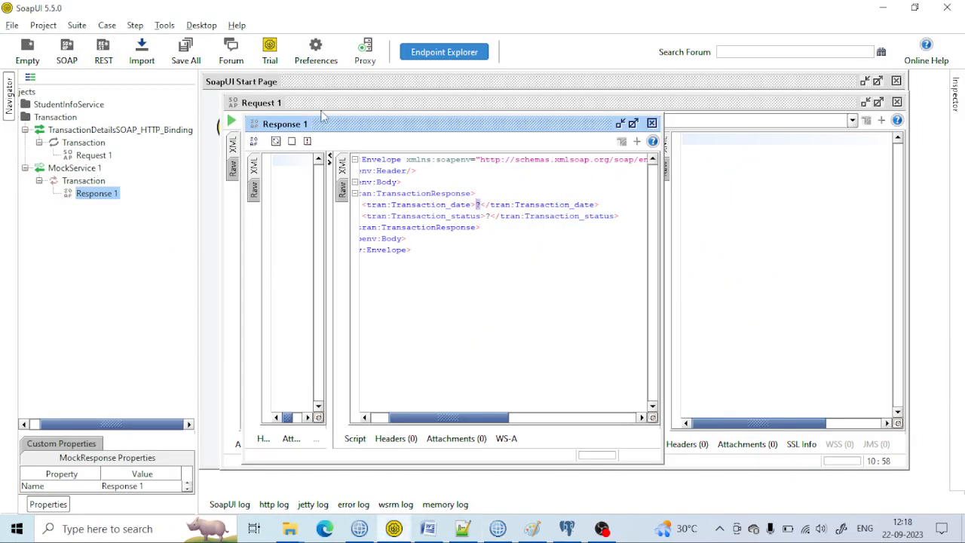
left_click(653, 123)
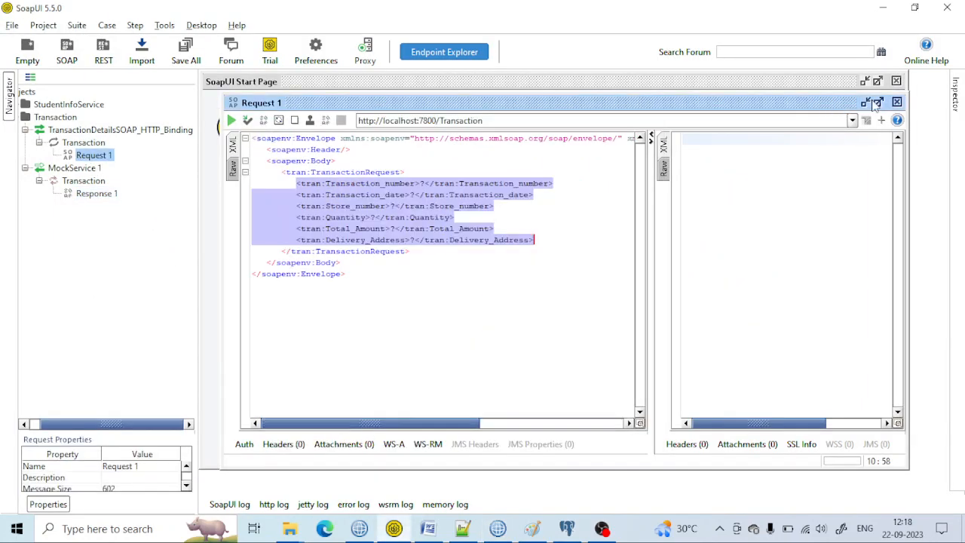
left_click(896, 101)
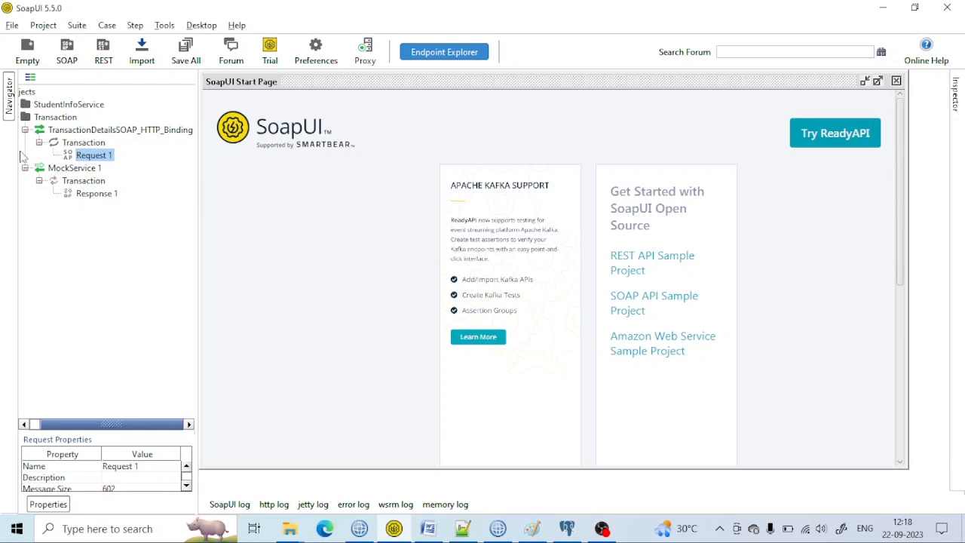
Step: Remove the TransactionDetailsSOAP_HTTP_Binding interface from the Transaction project together with its dependent mock operations
left_click(25, 168)
left_click(25, 130)
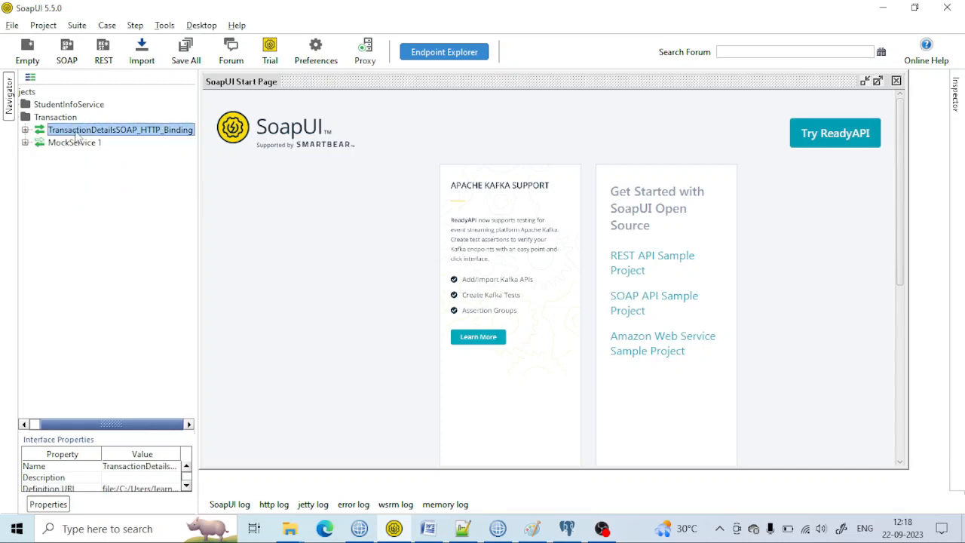
key("Delete")
left_click(452, 279)
left_click(461, 280)
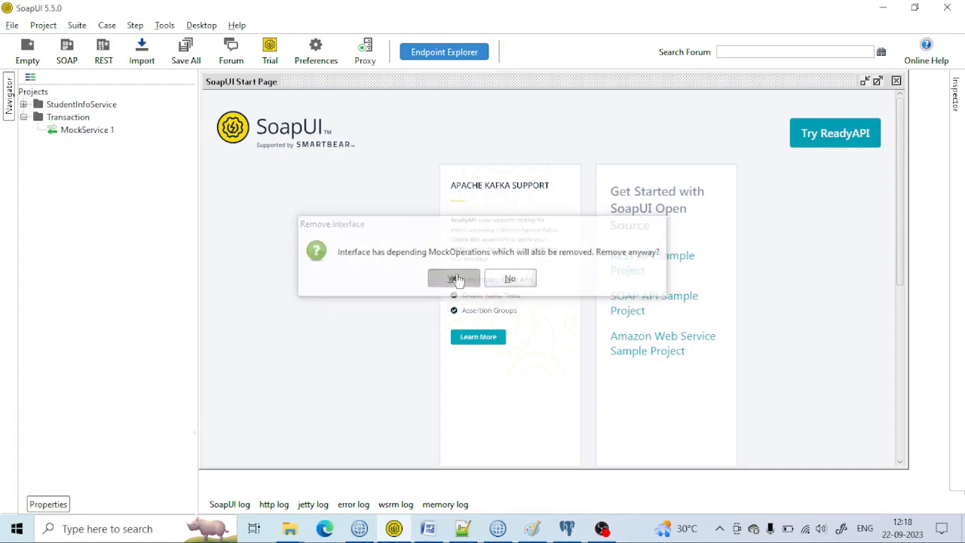
Step: Remove the Transaction project from the workspace, saving it first over the existing Transaction-soapui-project.xml in Documents
left_click(97, 136)
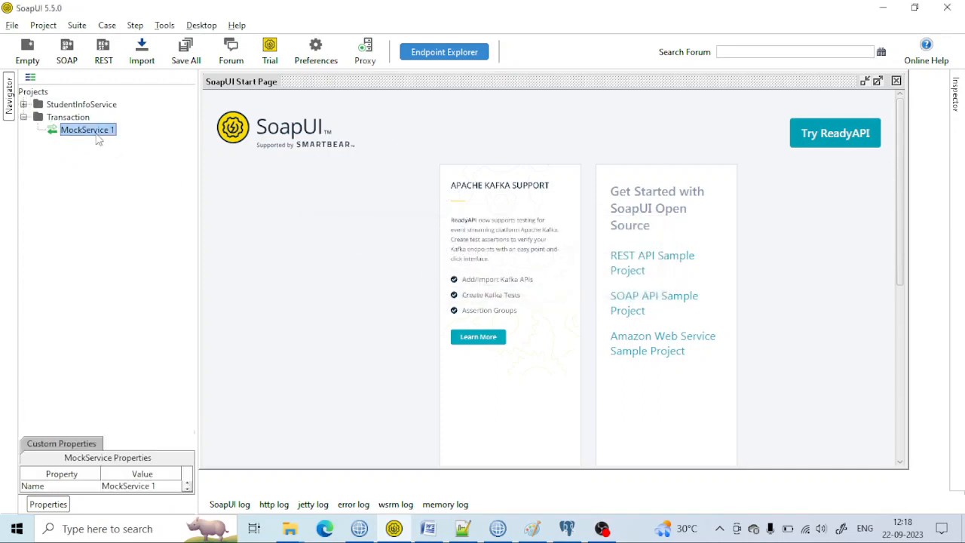
left_click(67, 119)
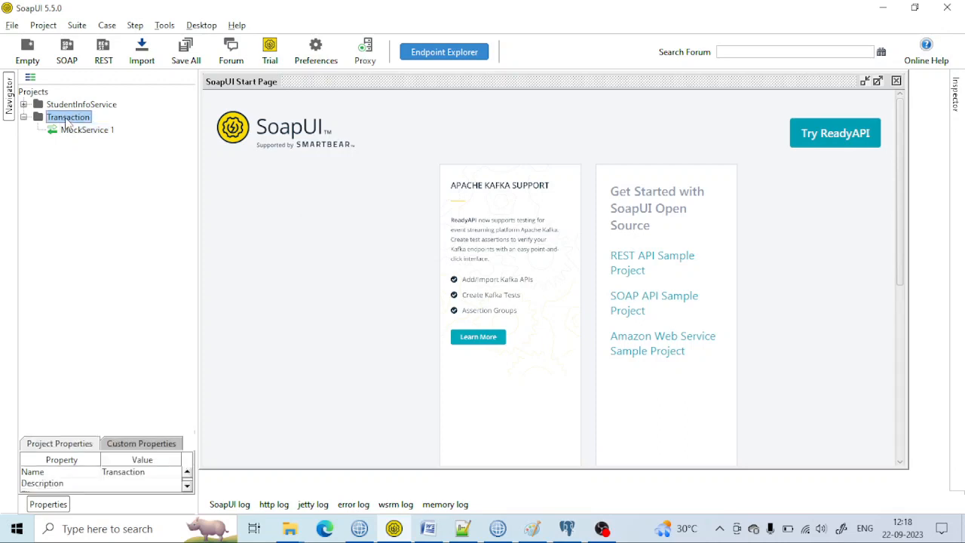
key("Delete")
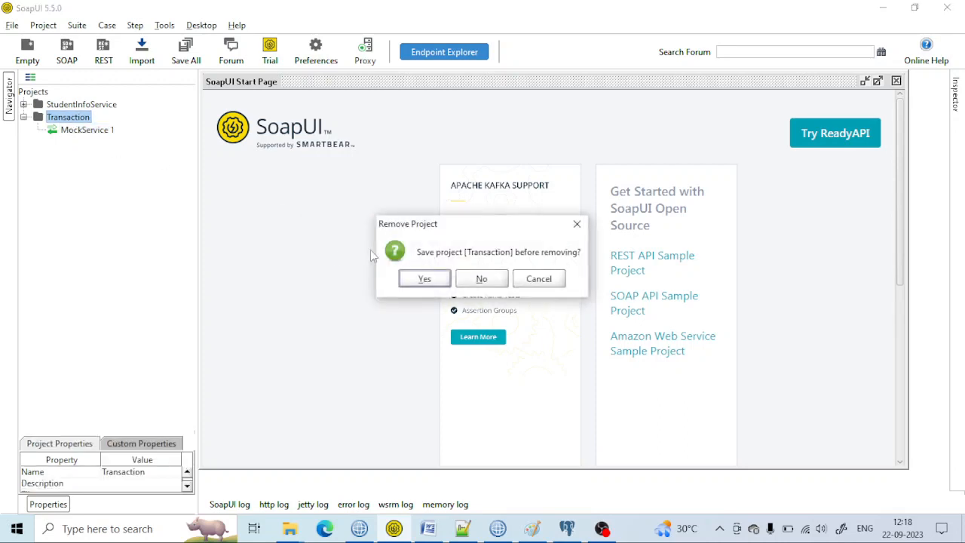
left_click(424, 280)
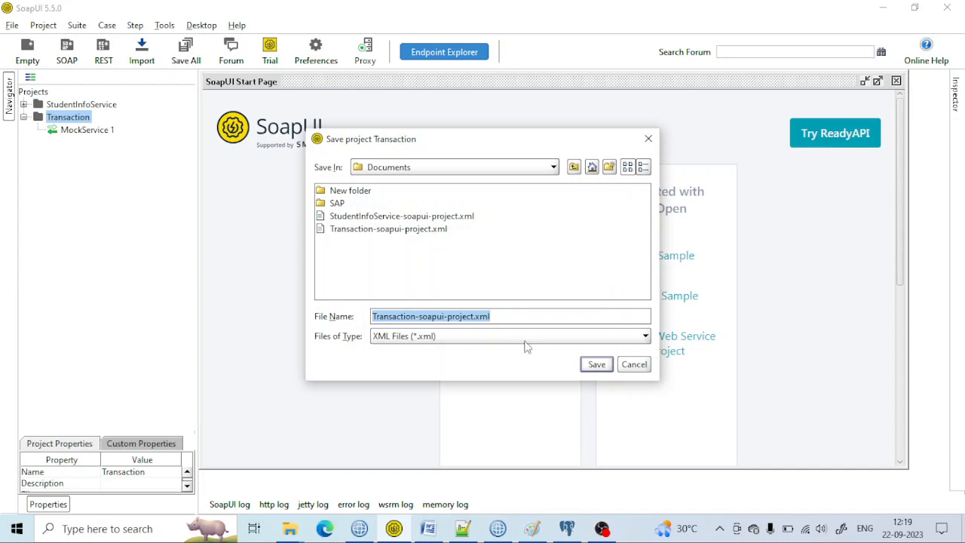
left_click(596, 365)
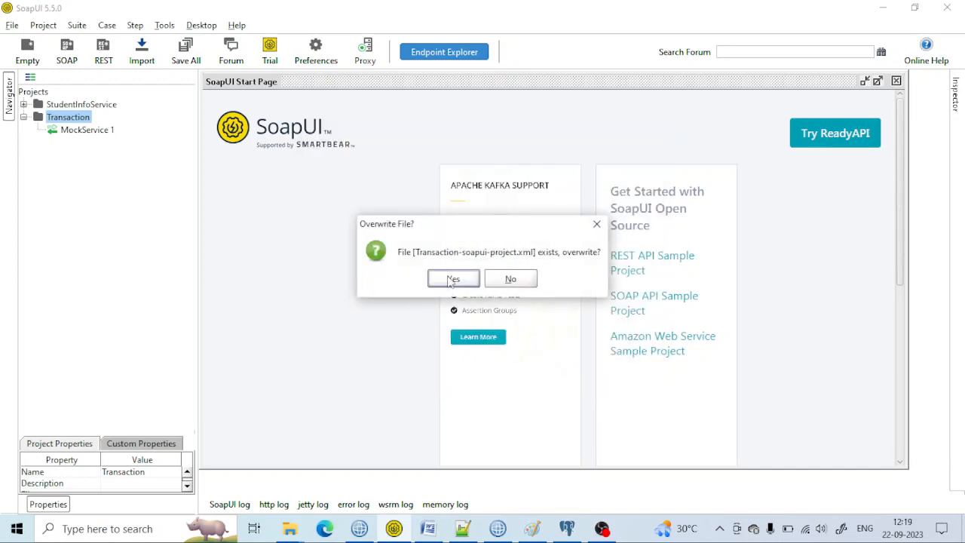
left_click(500, 282)
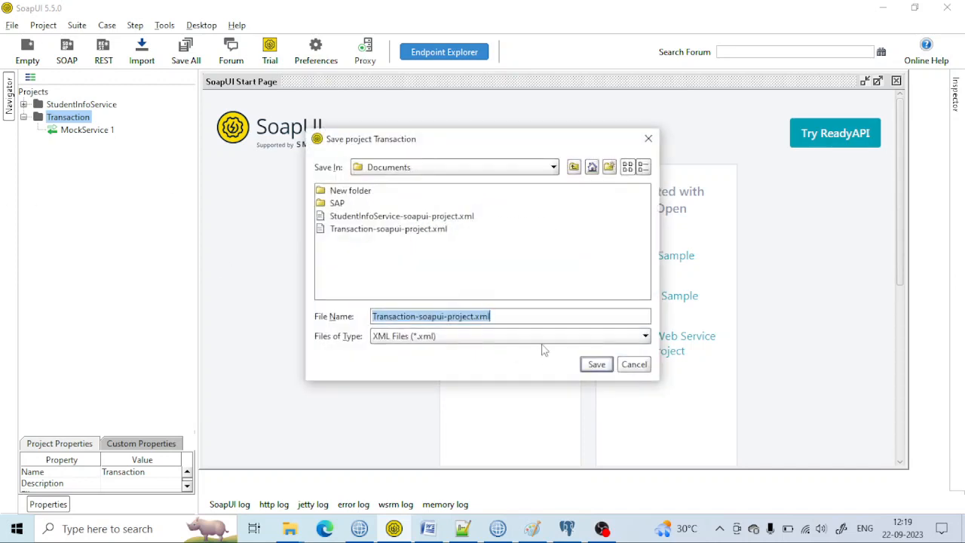
left_click(597, 365)
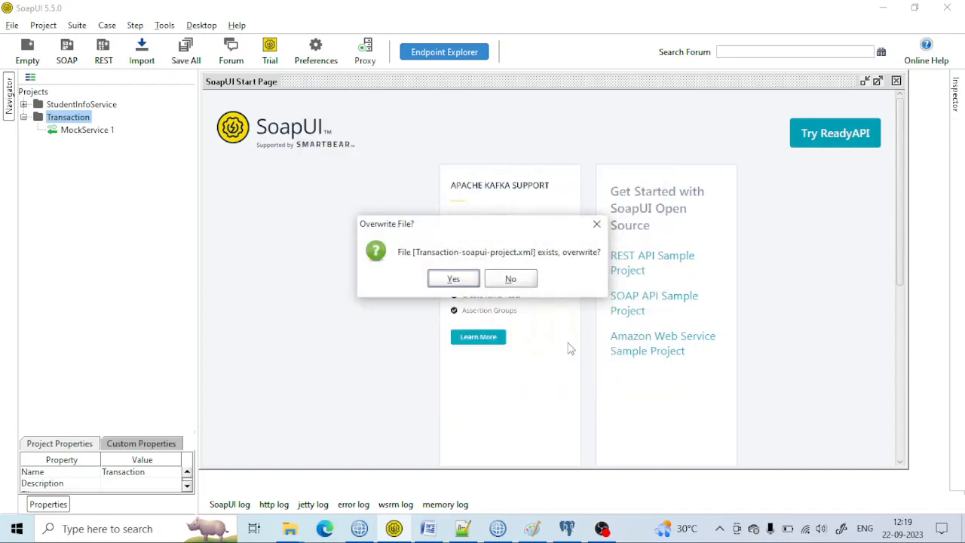
left_click(453, 279)
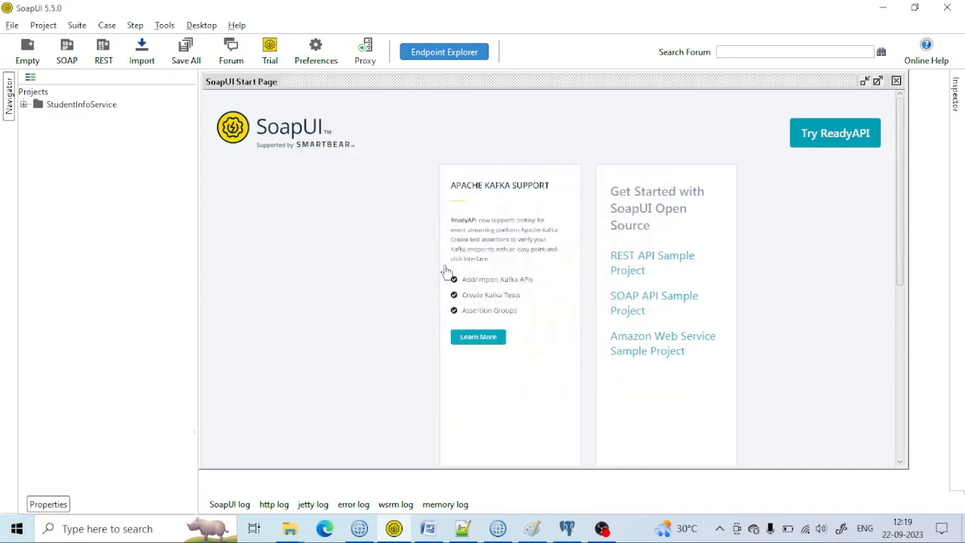
Step: Create a new SOAP project named Transaction, using the copied path of TransactionDetailsService.wsdl as its initial WSDL, with sample requests for all operations
left_click(12, 26)
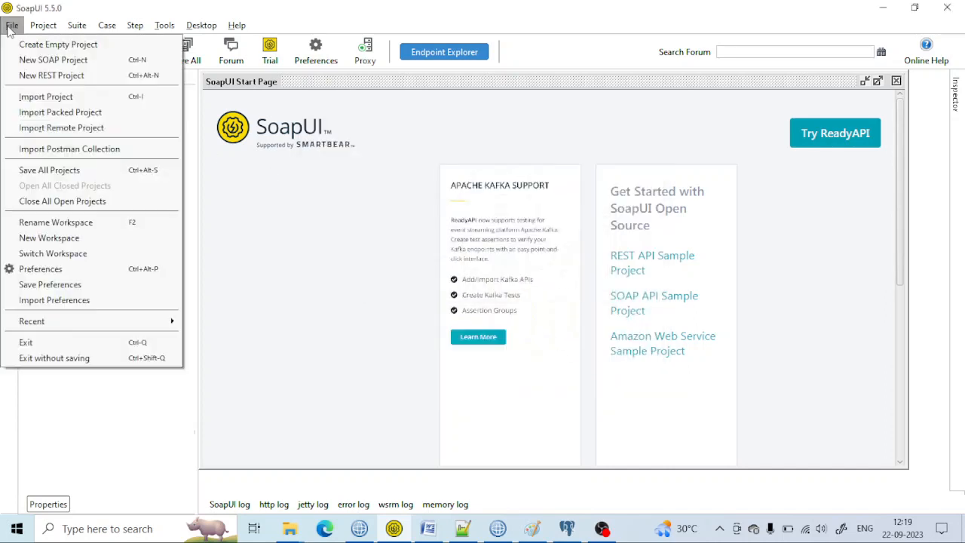
left_click(70, 60)
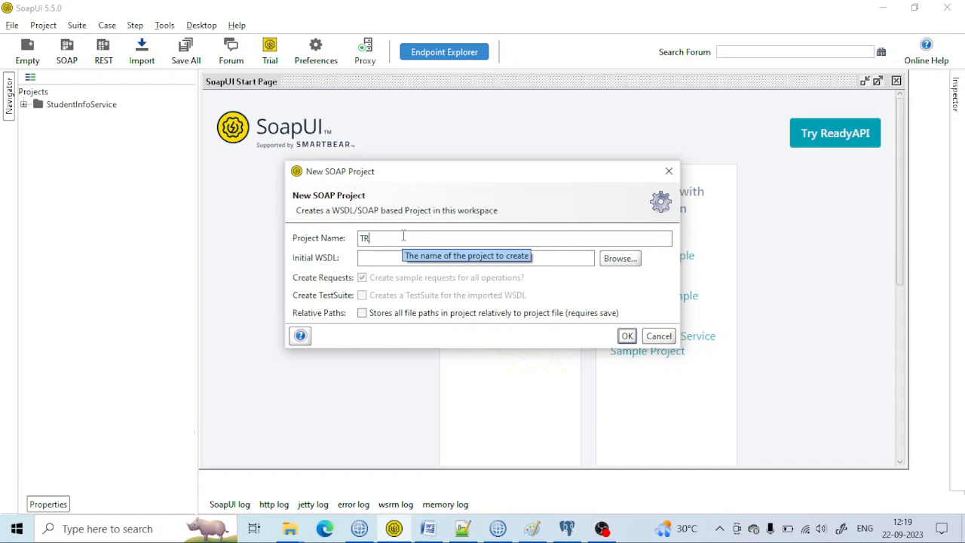
type("Transaction")
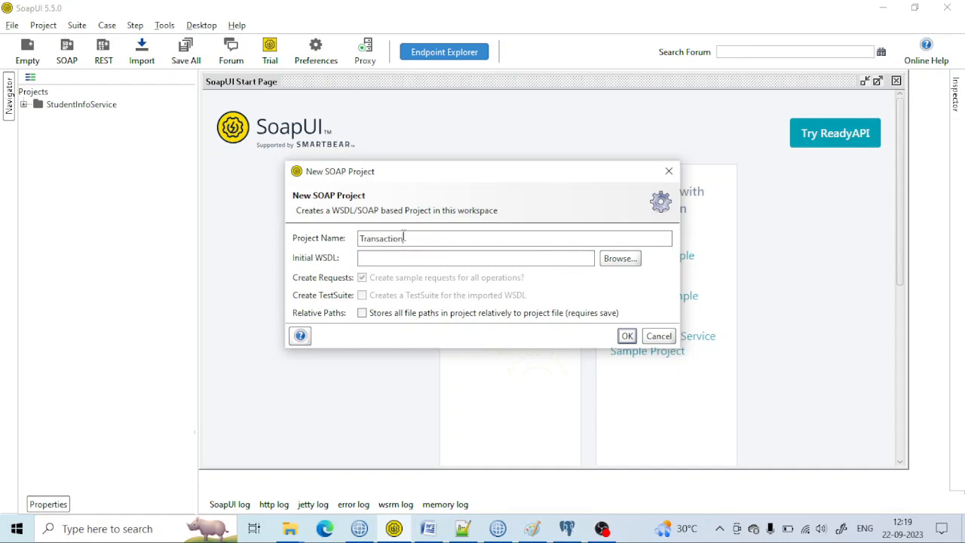
left_click(620, 258)
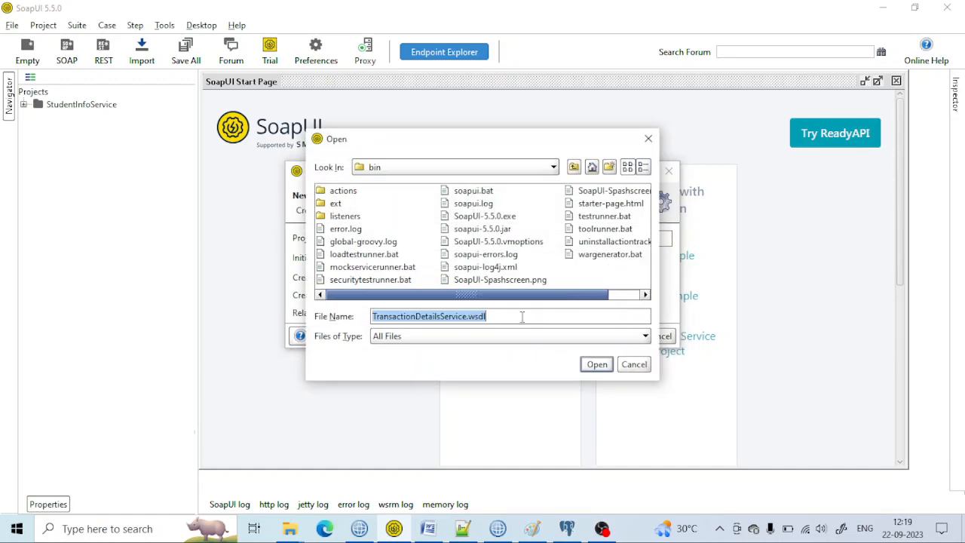
left_click(544, 319)
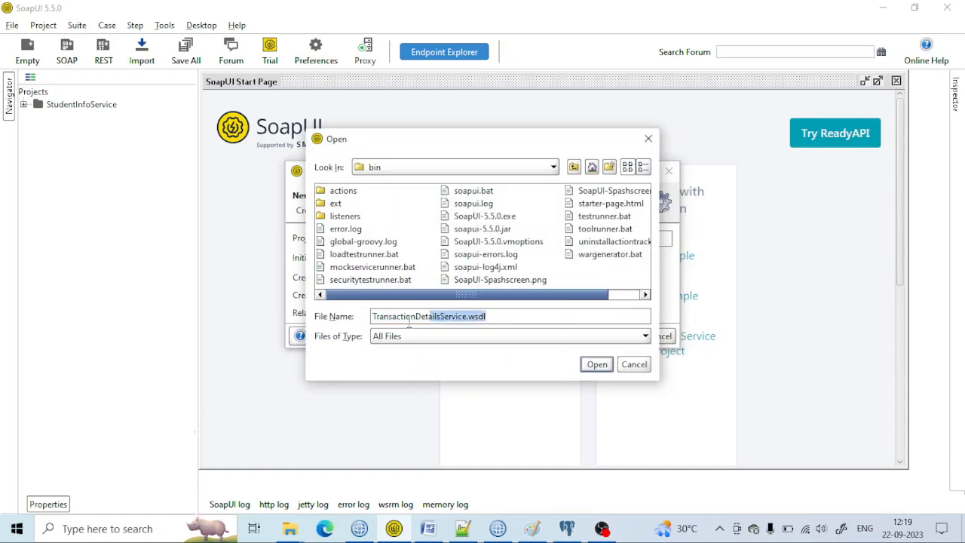
key("ctrl+a")
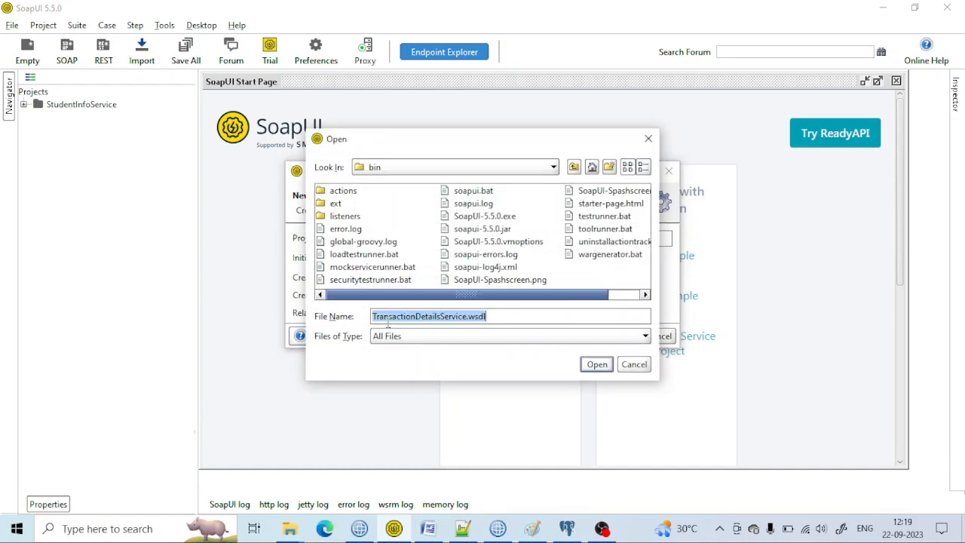
key("BackSpace")
key("ctrl+v")
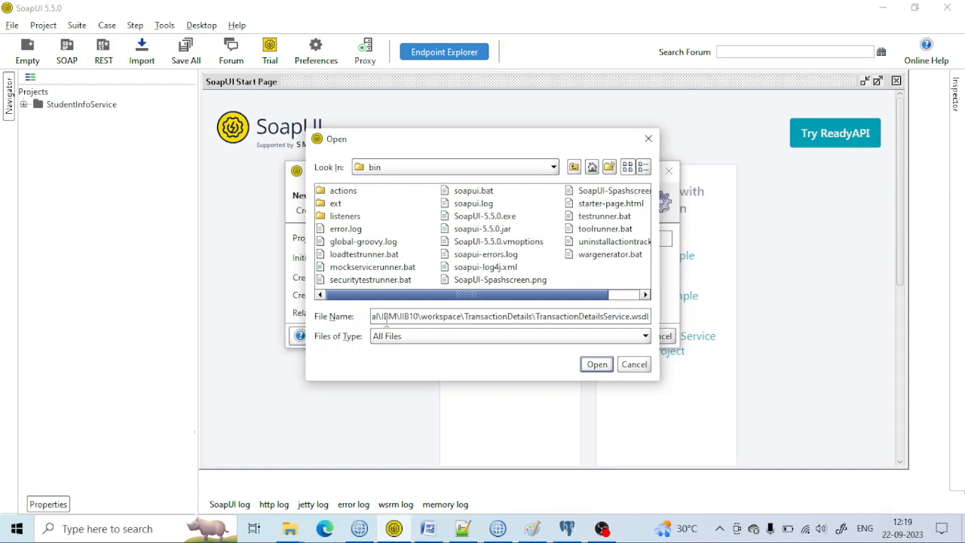
left_click(597, 365)
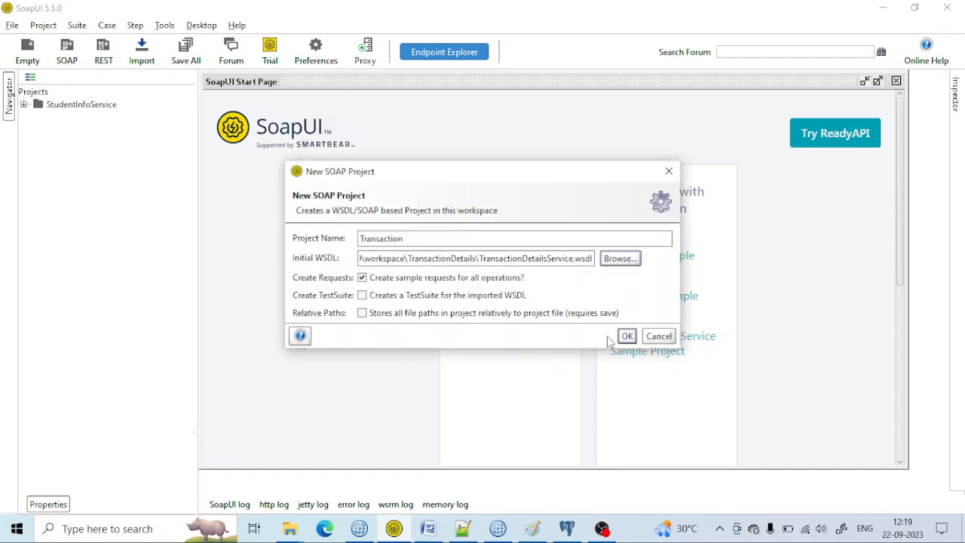
left_click(627, 337)
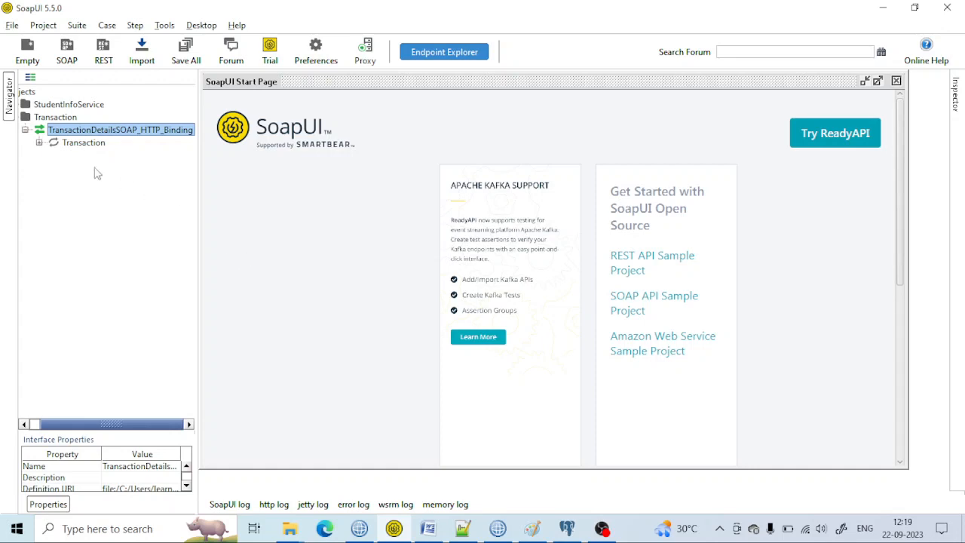
Step: Open Request 1 of the Transaction operation and review each field of its TransactionRequest message
left_click(39, 142)
left_click(84, 157)
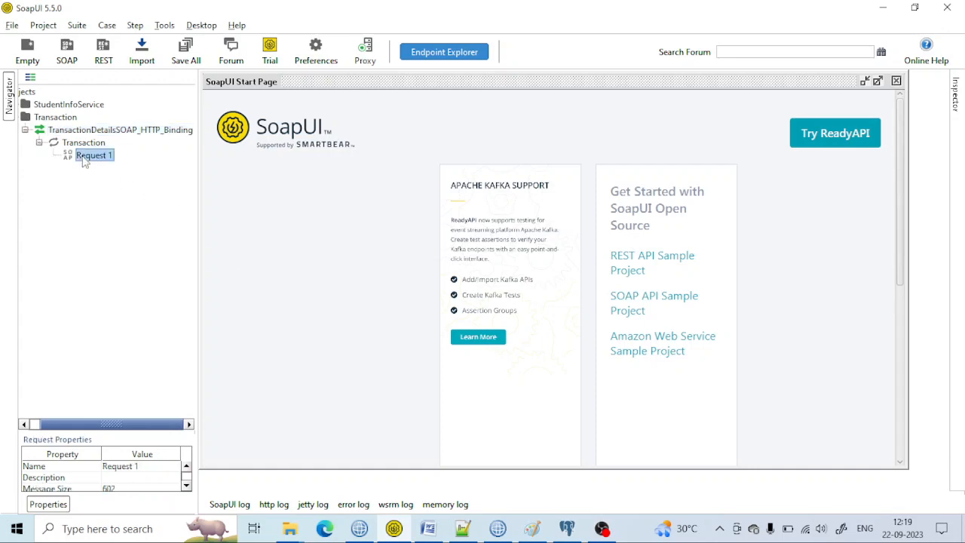
double_click(87, 156)
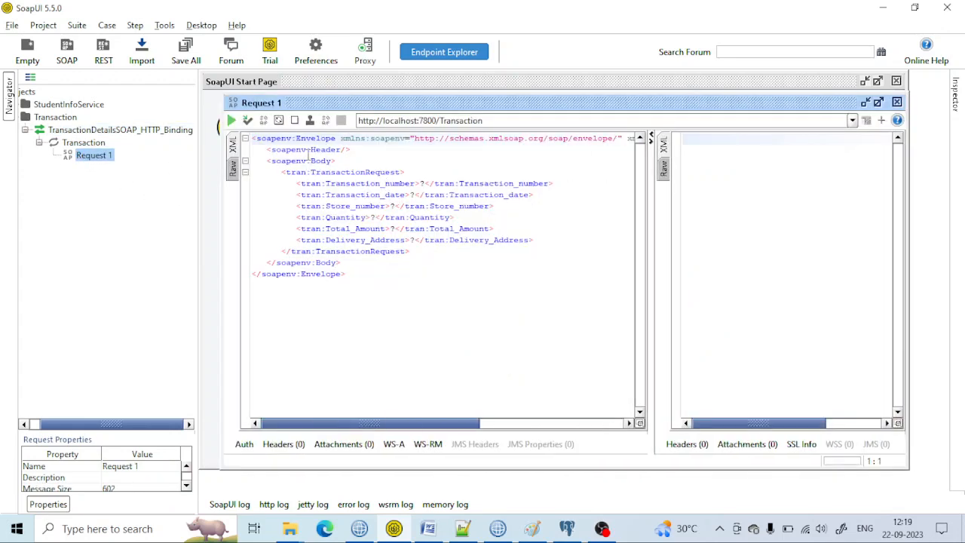
double_click(356, 175)
double_click(367, 183)
left_click(371, 195)
double_click(371, 194)
double_click(368, 206)
double_click(352, 217)
left_click(351, 228)
left_click(362, 240)
double_click(361, 240)
left_click_drag(361, 281, 252, 139)
Step: Add the Transaction operation to a new mock service named MockService 1 and open its mock response in the editor
right_click(84, 147)
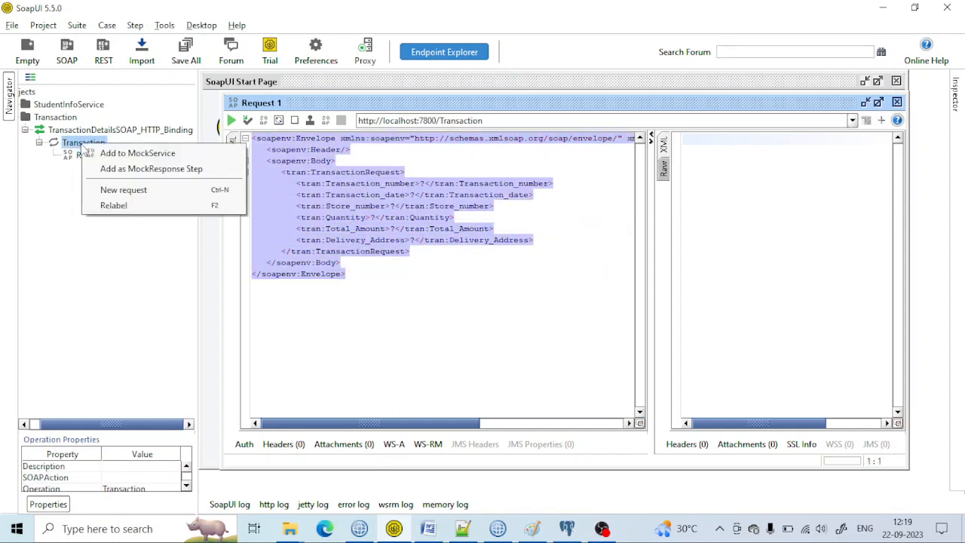
left_click(142, 155)
left_click(452, 285)
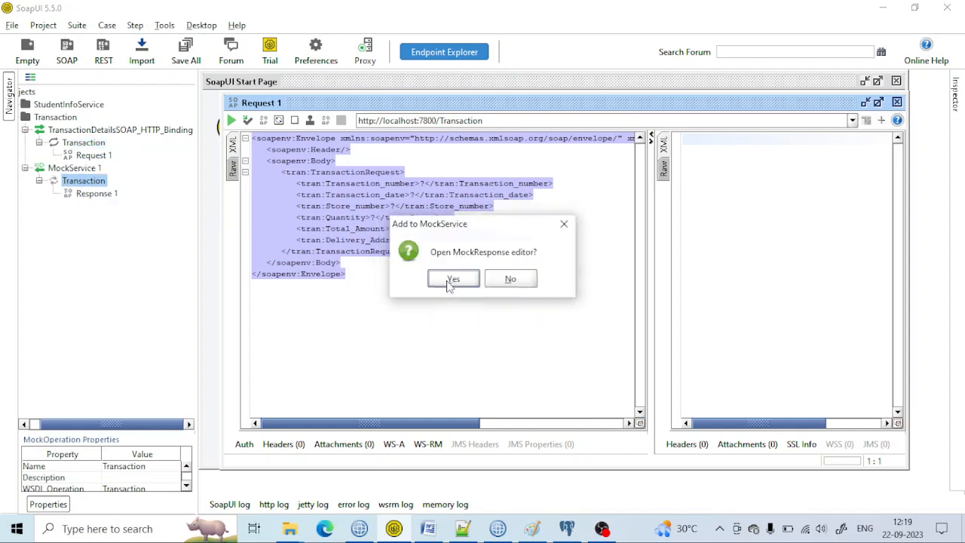
left_click(454, 280)
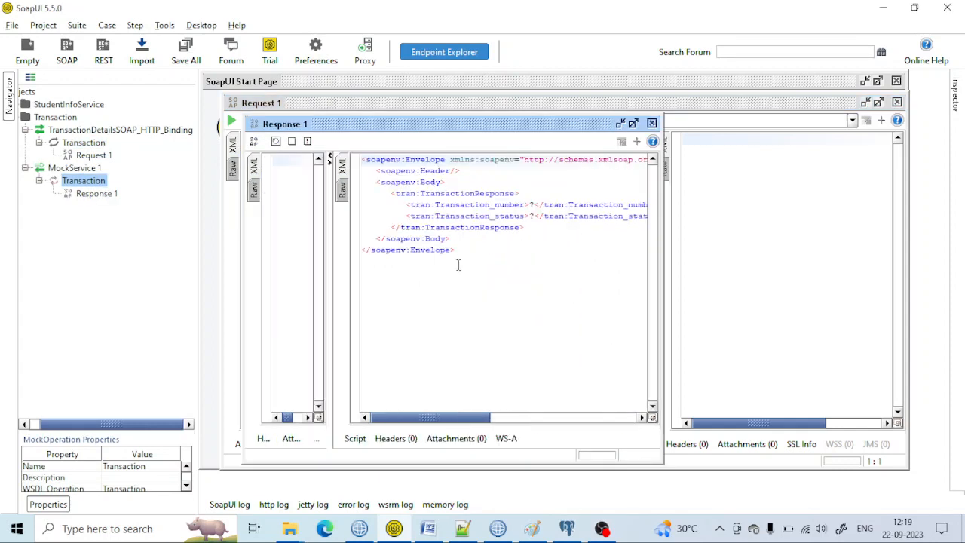
left_click(490, 246)
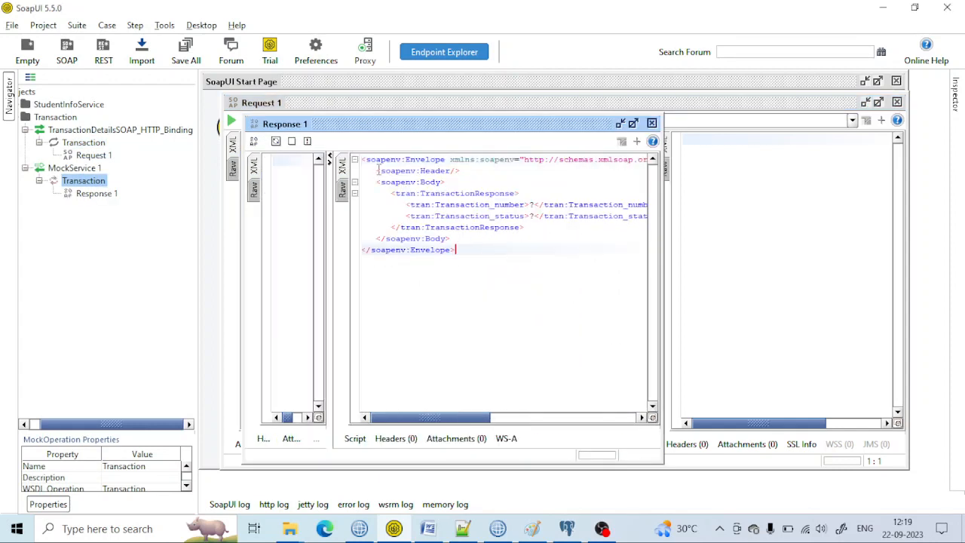